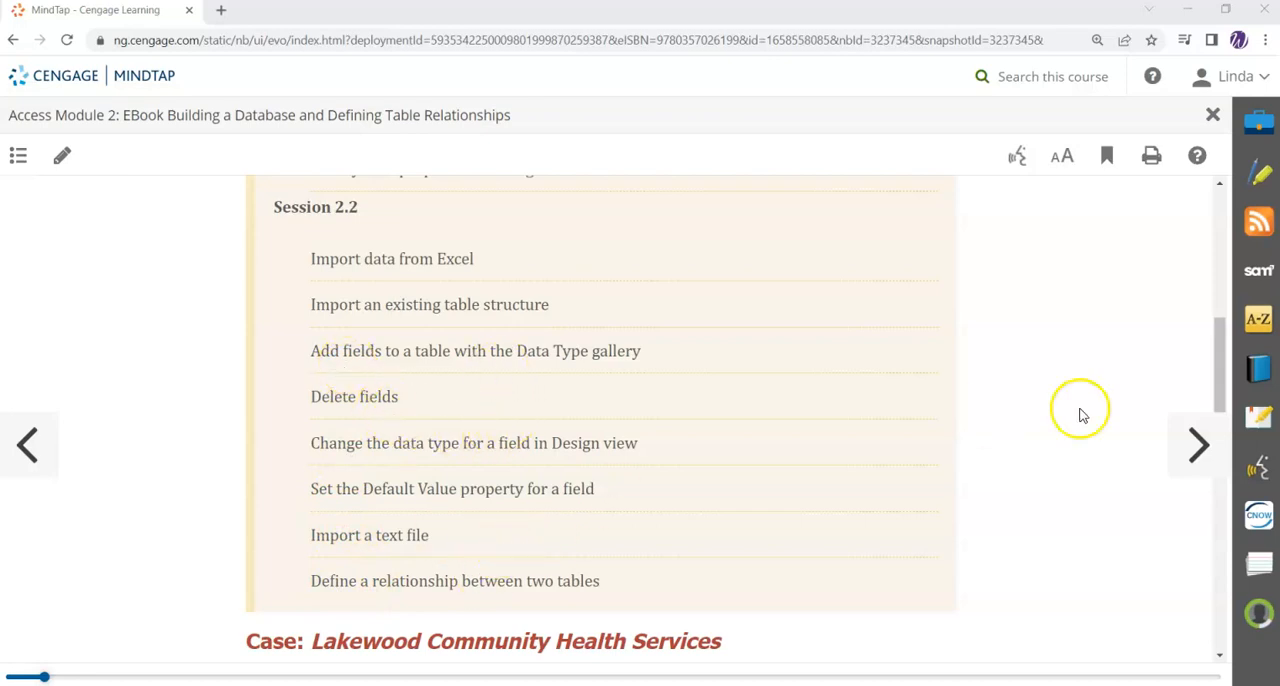
Step: Open section AC 2-7, Session 2.2 Visual Overview: Understanding Table Relationships, from the eBook's table of contents
click(18, 155)
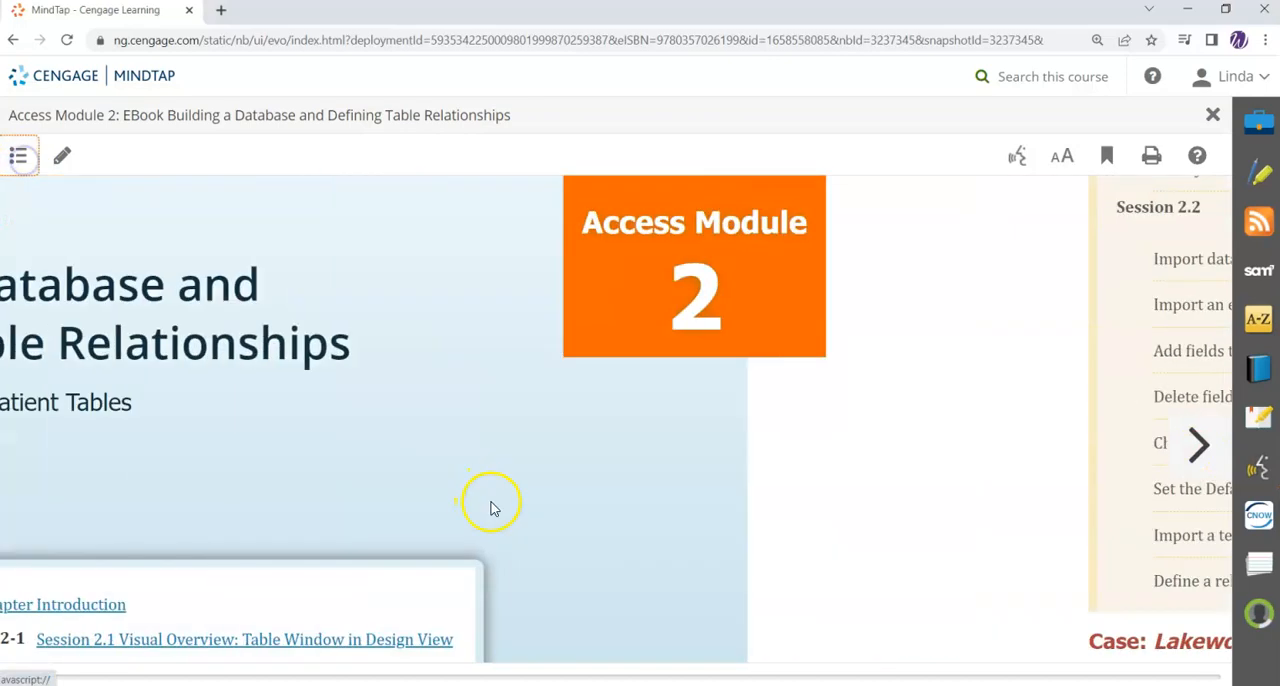
scroll(651, 543, down, 4)
scroll(652, 543, down, 5)
scroll(652, 543, down, 2)
scroll(652, 543, down, 3)
scroll(651, 543, down, 2)
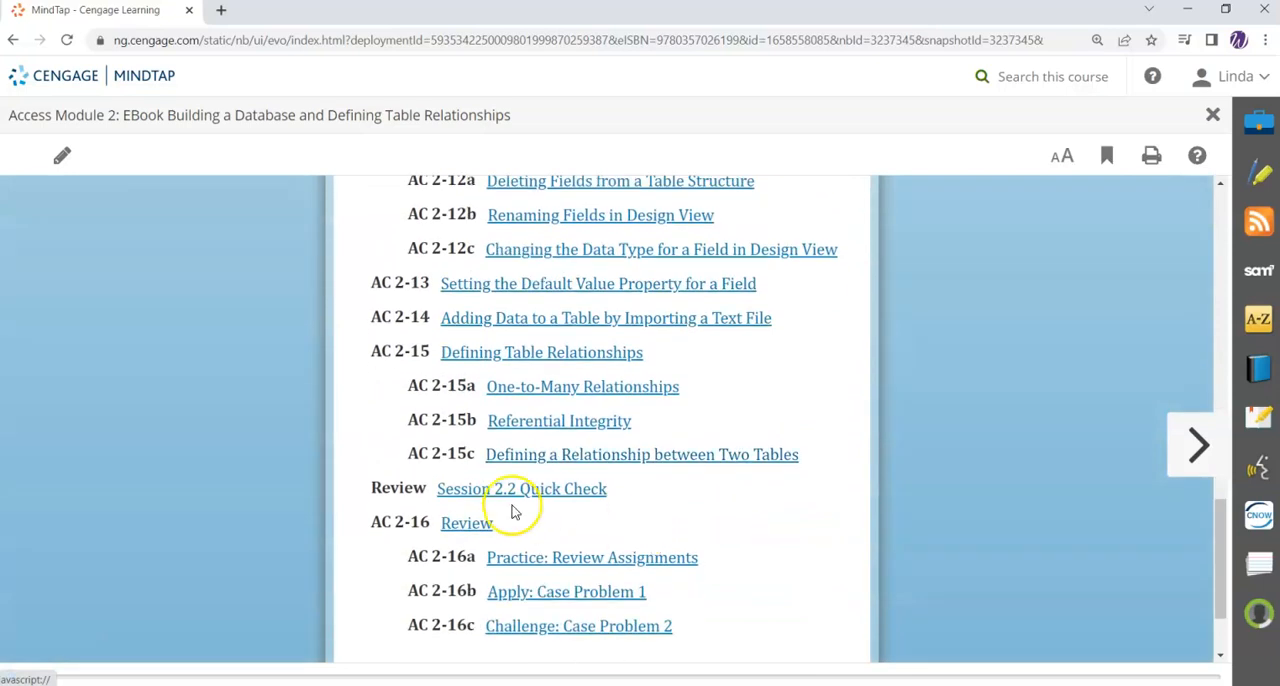
scroll(630, 510, up, 3)
scroll(628, 508, up, 3)
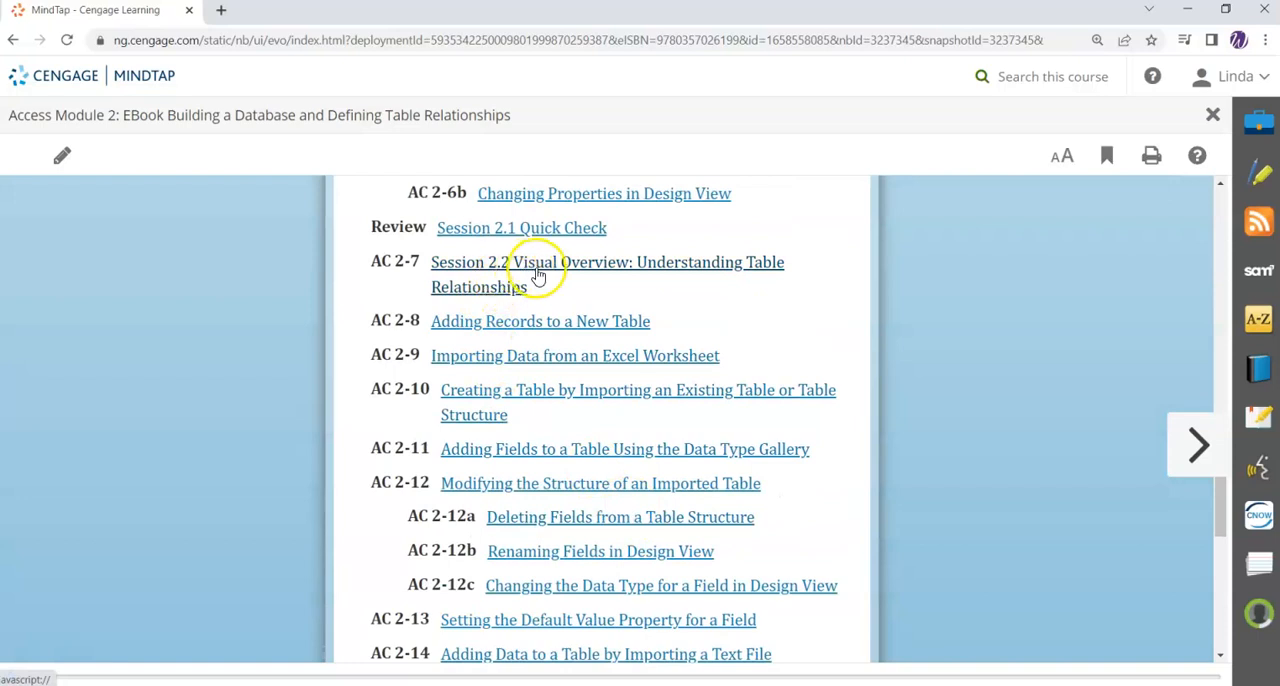
click(537, 276)
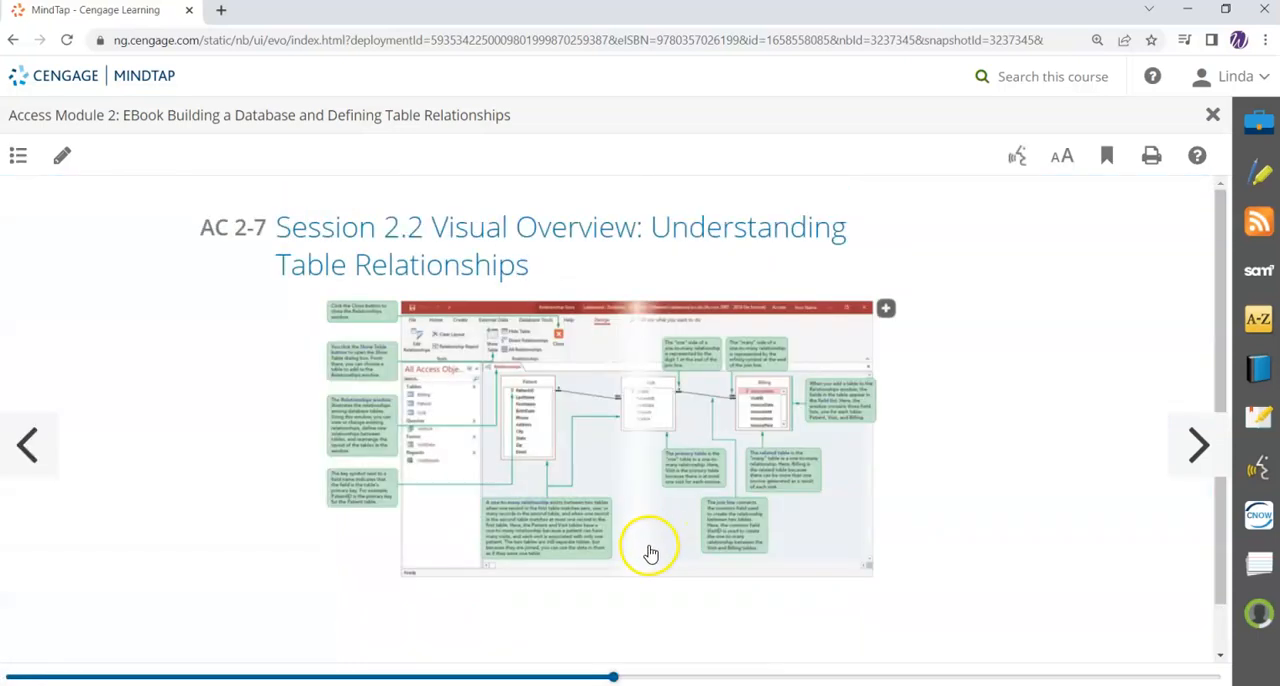
Step: Enlarge the Visual Overview figure, examine the relationships among the Patient, Visit and Billing tables, and close the enlarged image
click(885, 309)
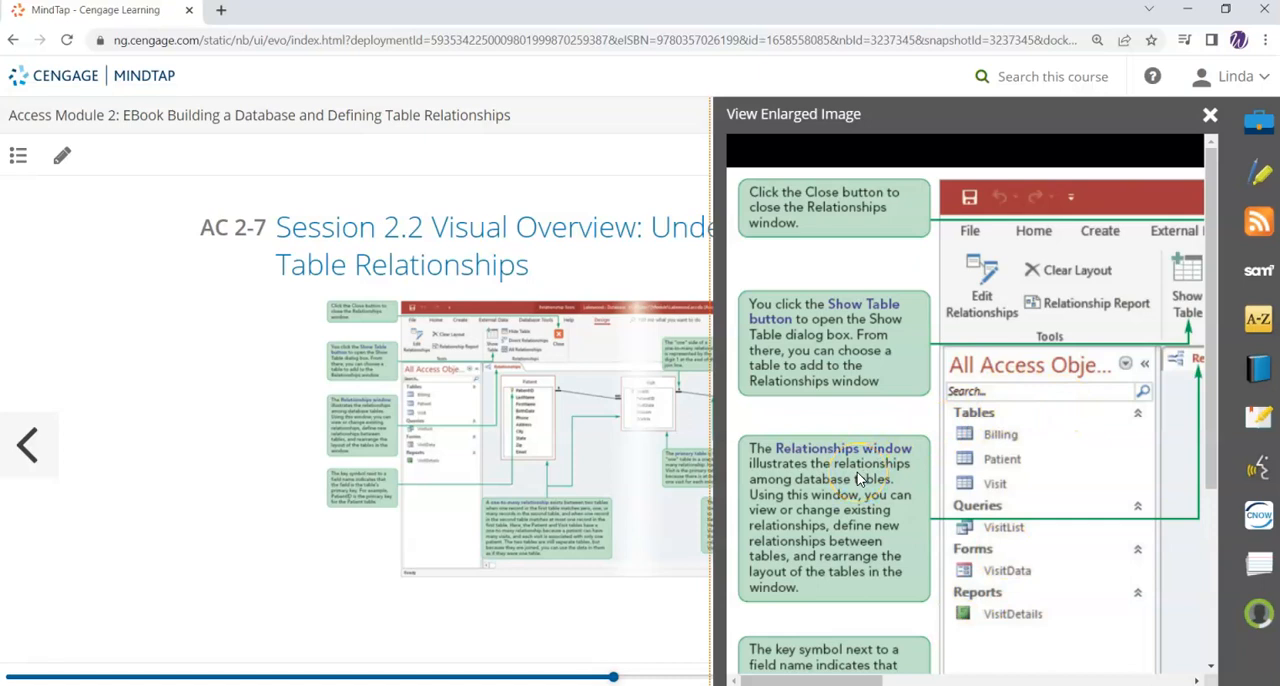
scroll(955, 545, down, 1)
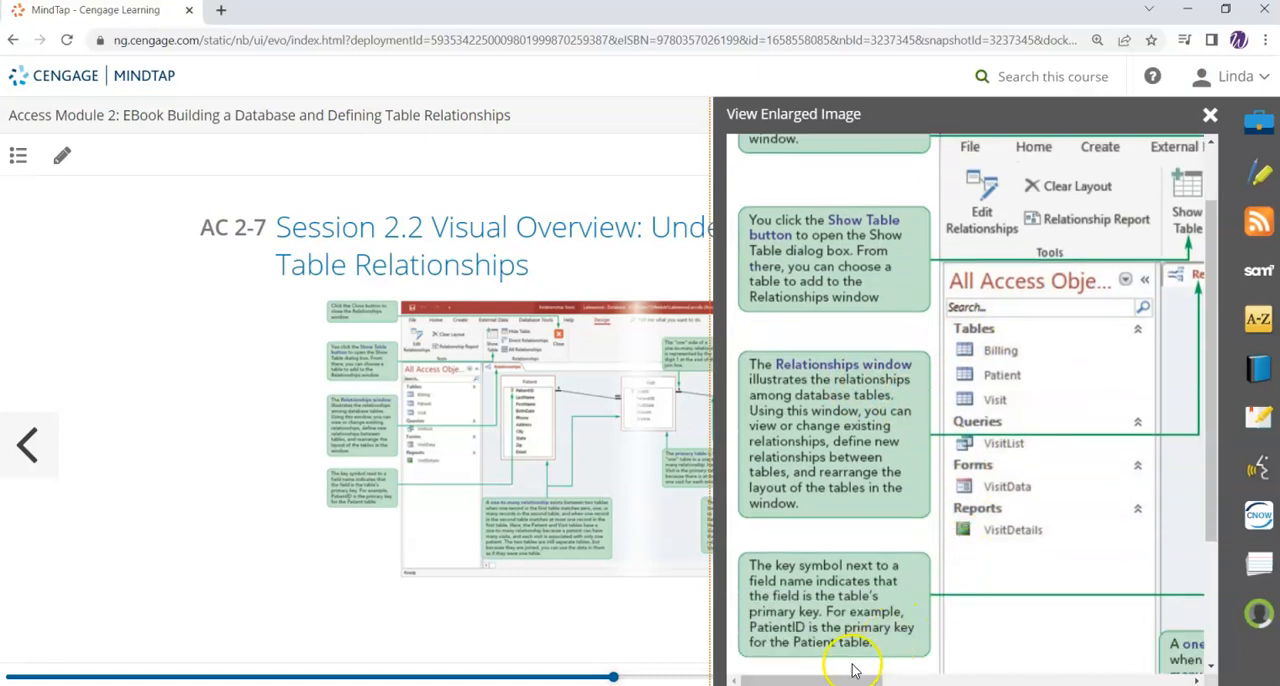
drag(840, 680, 976, 680)
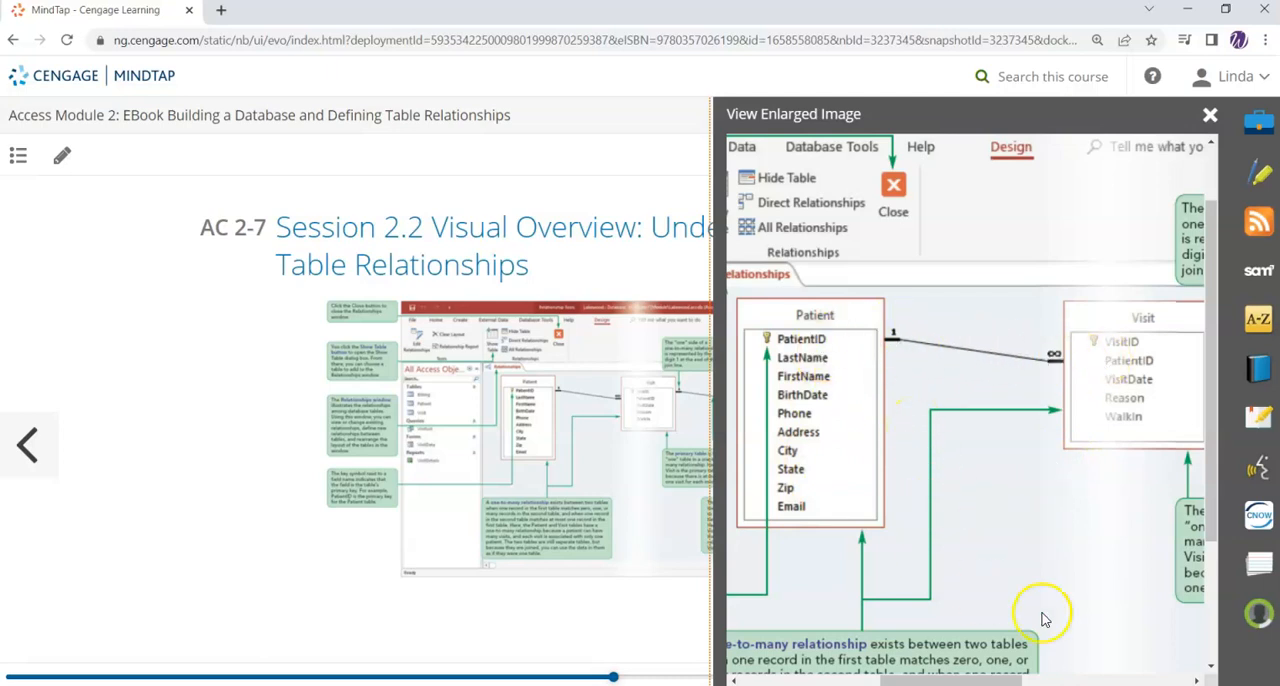
mouse_move(1003, 681)
mouse_down()
mouse_move(1032, 681)
mouse_move(1012, 681)
mouse_up()
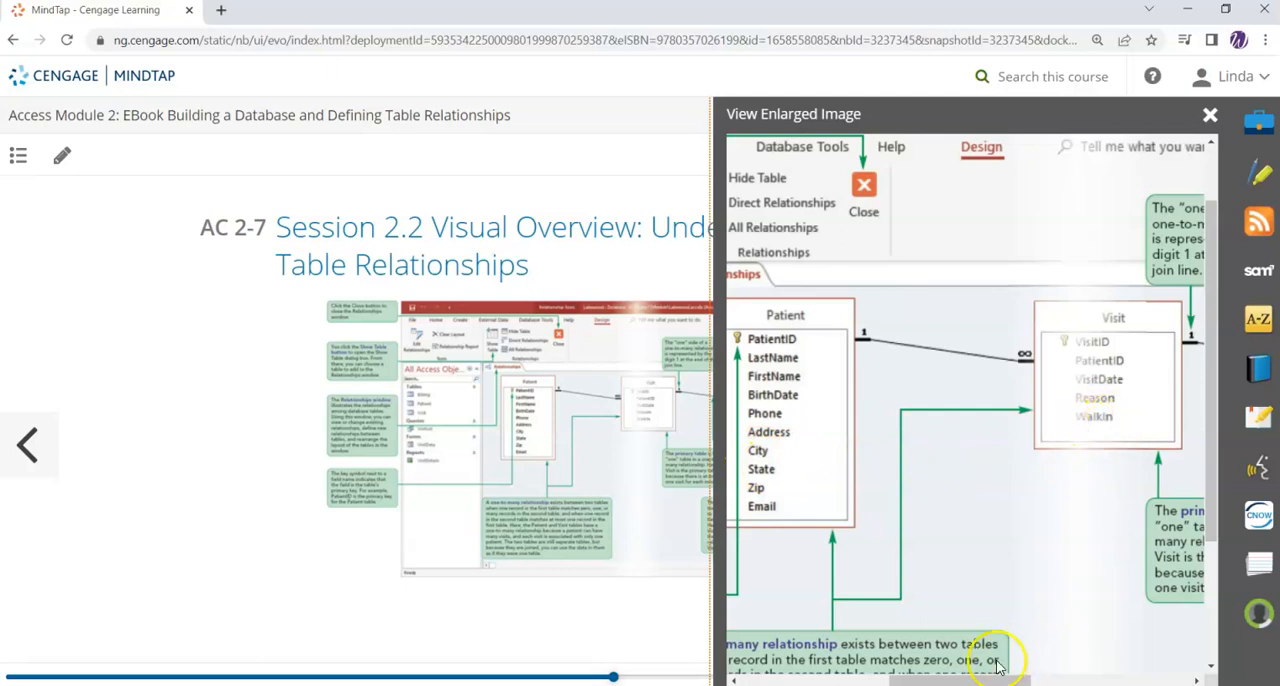
drag(1004, 680, 1162, 680)
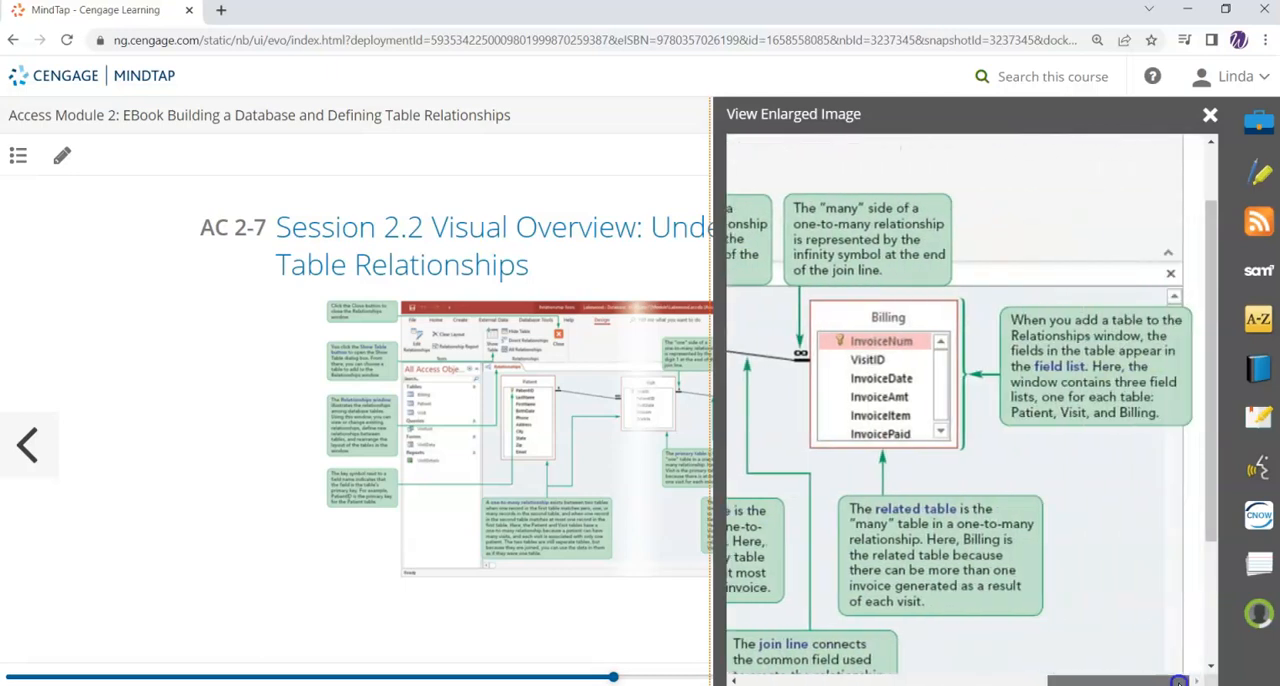
scroll(1143, 580, down, 3)
scroll(1120, 514, up, 3)
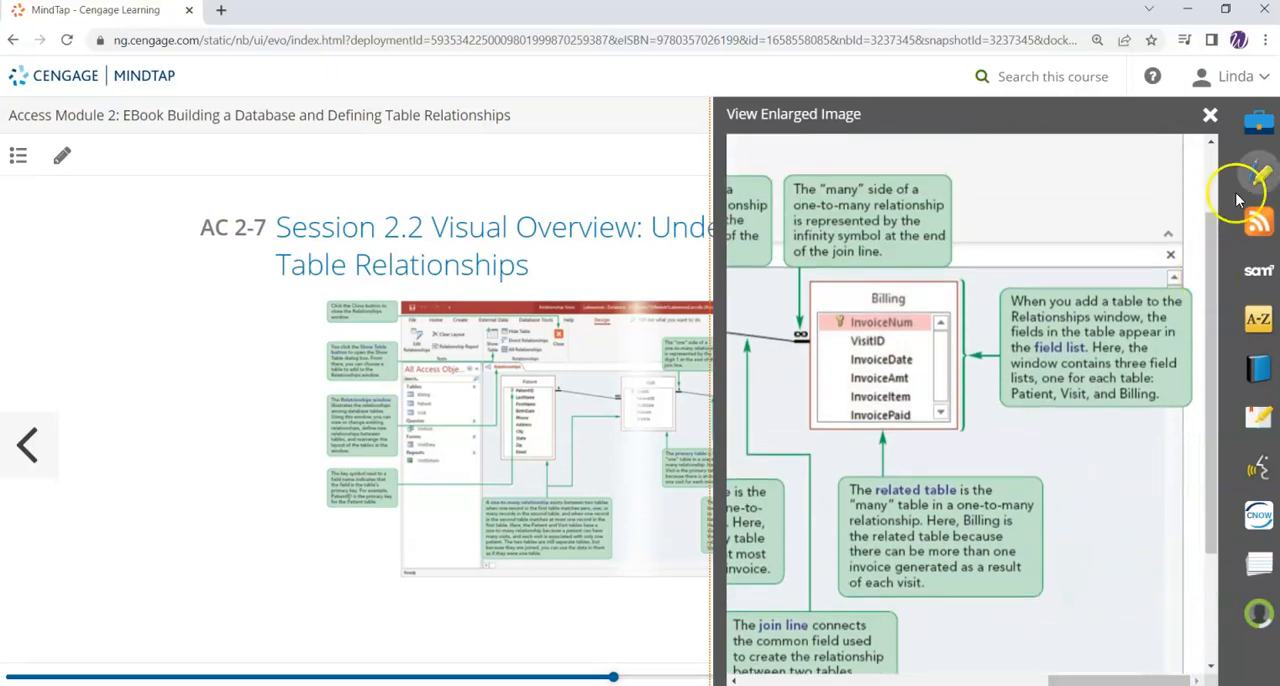
click(1209, 118)
Step: Go to section AC 2-8 and examine the Billing table records listed in Figure 2-19
click(1197, 446)
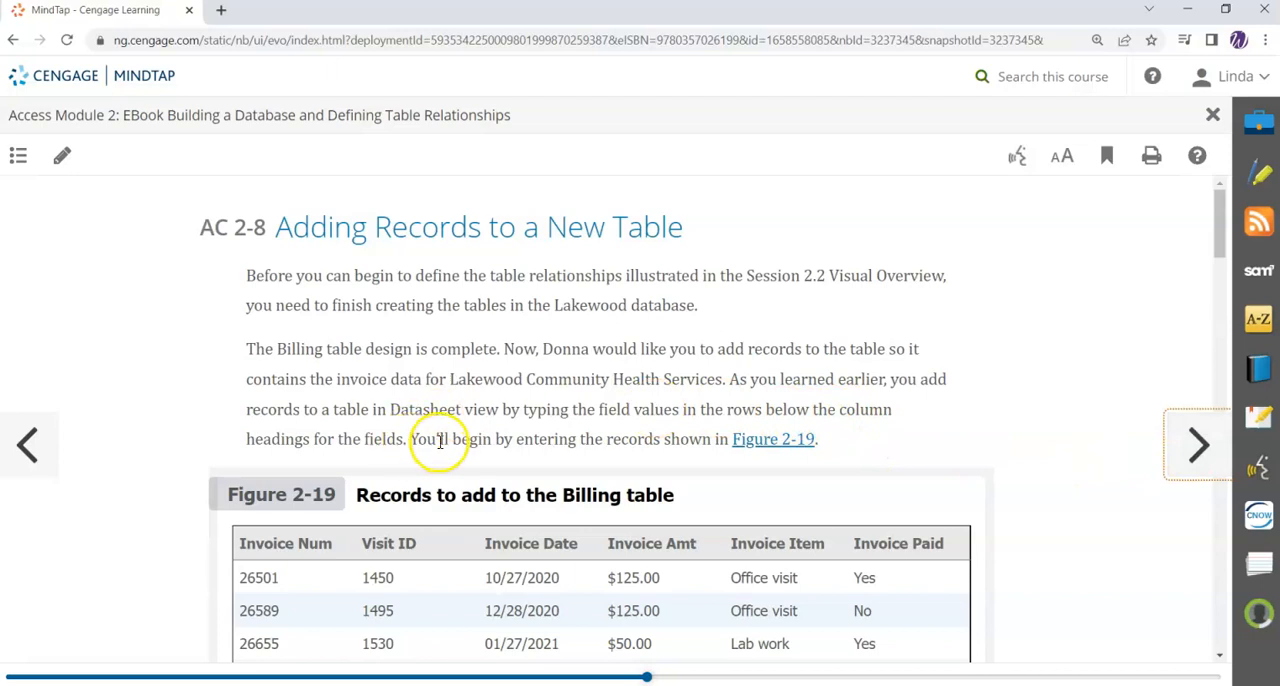
scroll(434, 457, down, 3)
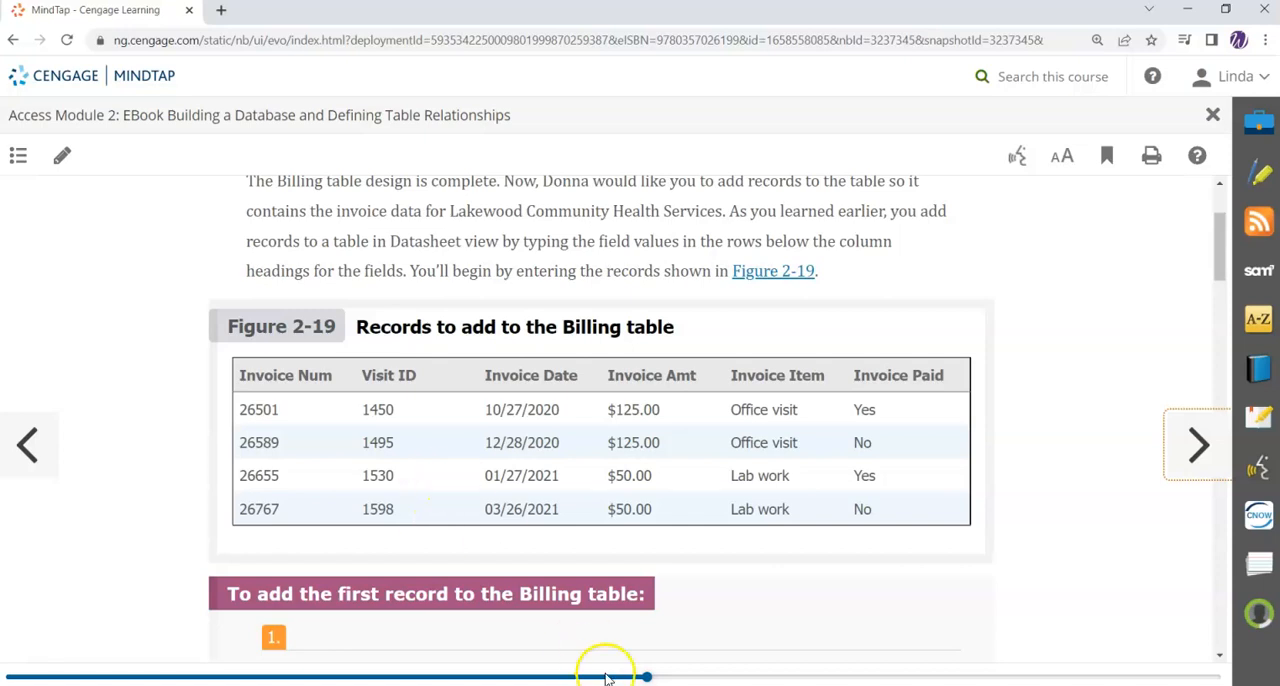
Step: Switch to Access, open the Billing table, and fill the fourth record's Invoice Item with Lab Work copied from the record above
mouse_move(600, 666)
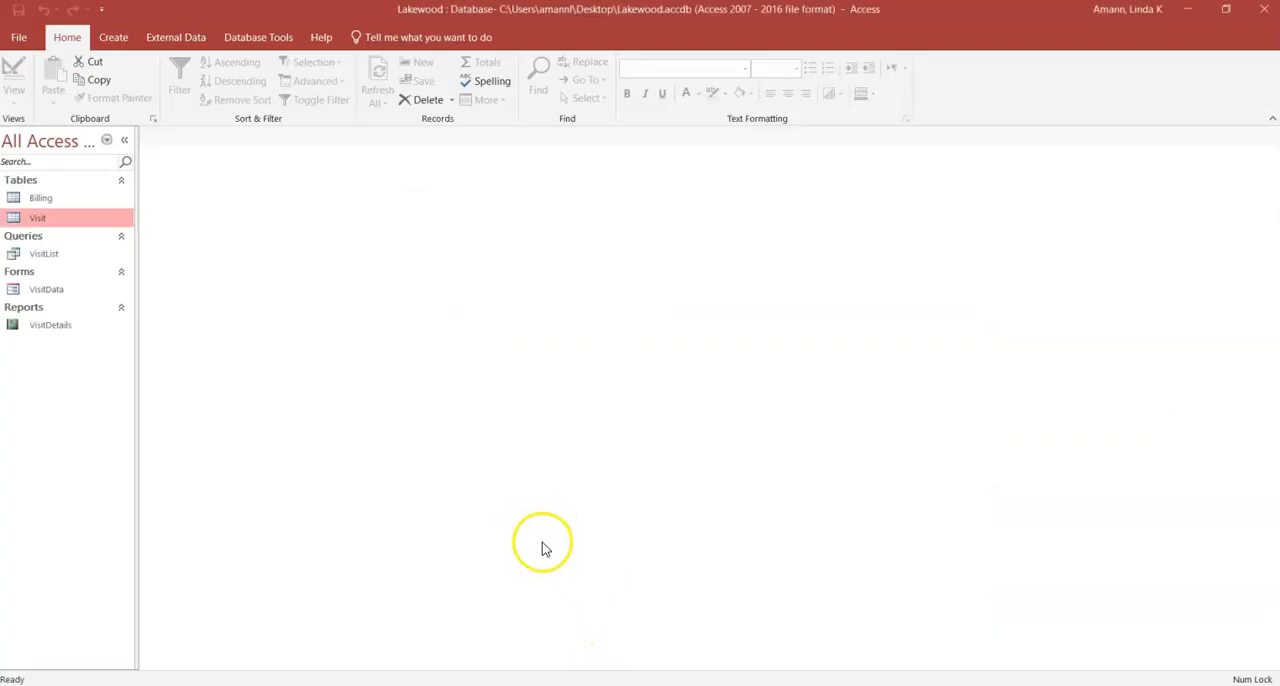
click(38, 200)
double_click(38, 200)
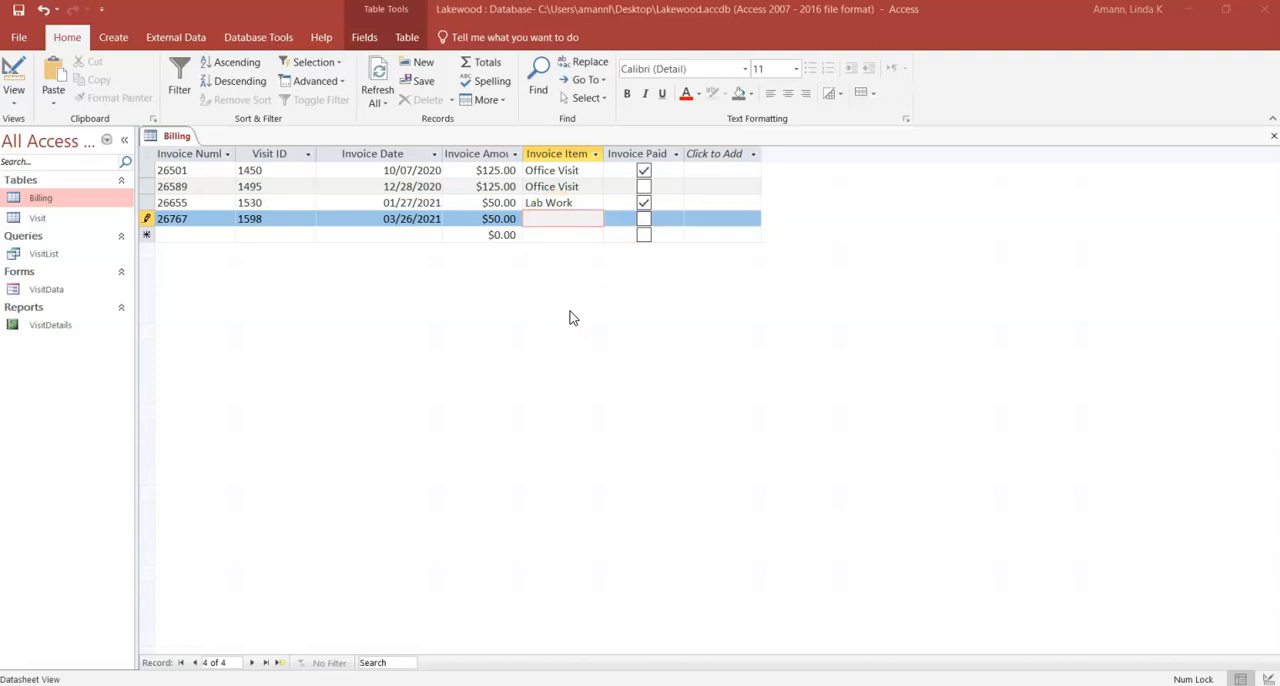
key(ctrl+apostrophe)
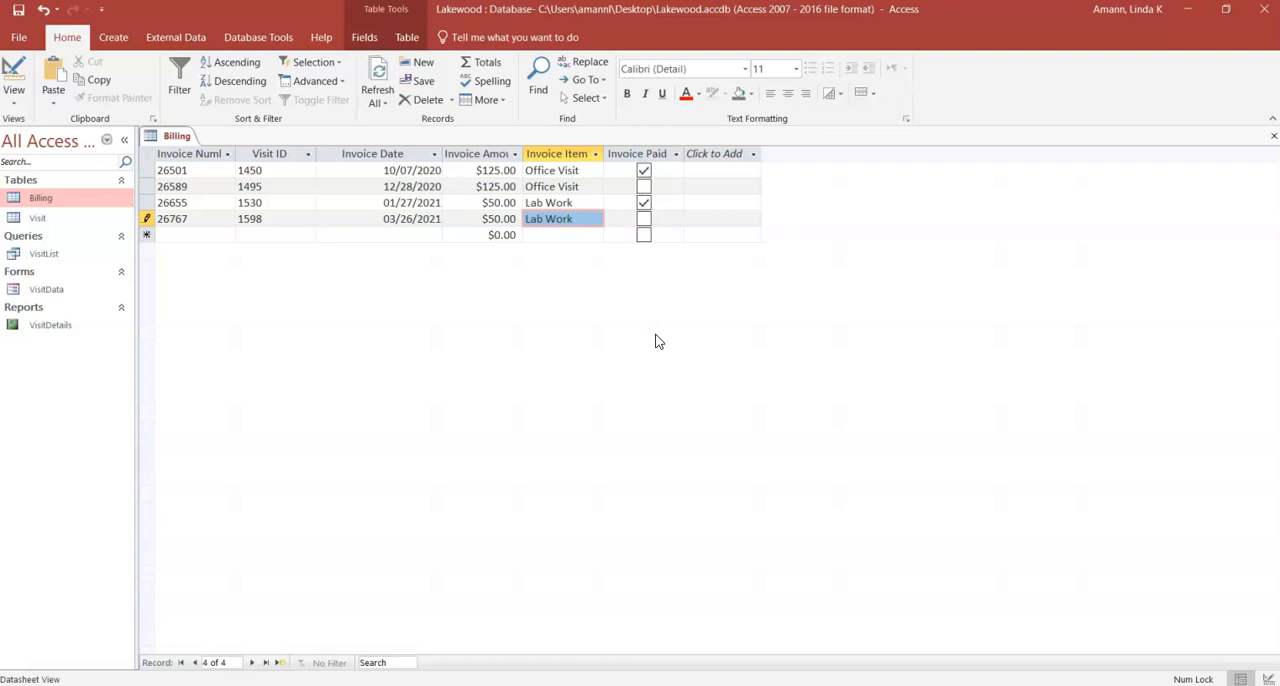
click(203, 236)
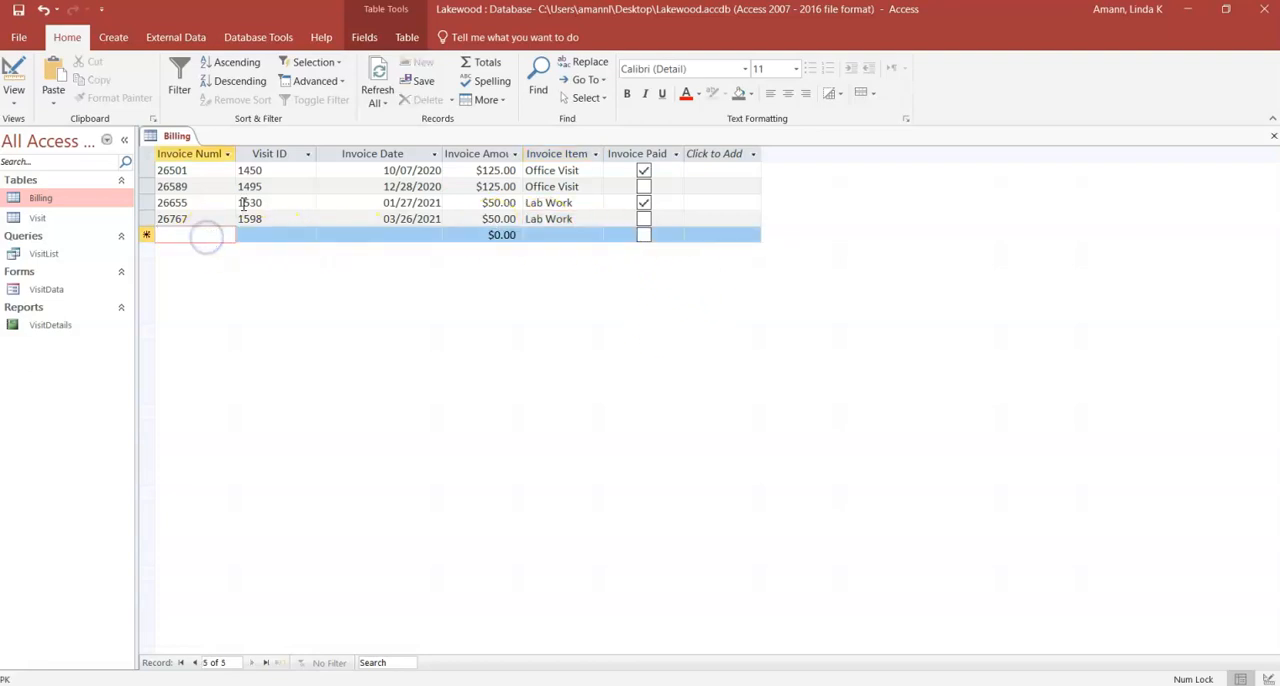
Step: Widen the Invoice Number, Invoice Amount and Invoice Item columns to fit their headings
drag(236, 154, 256, 154)
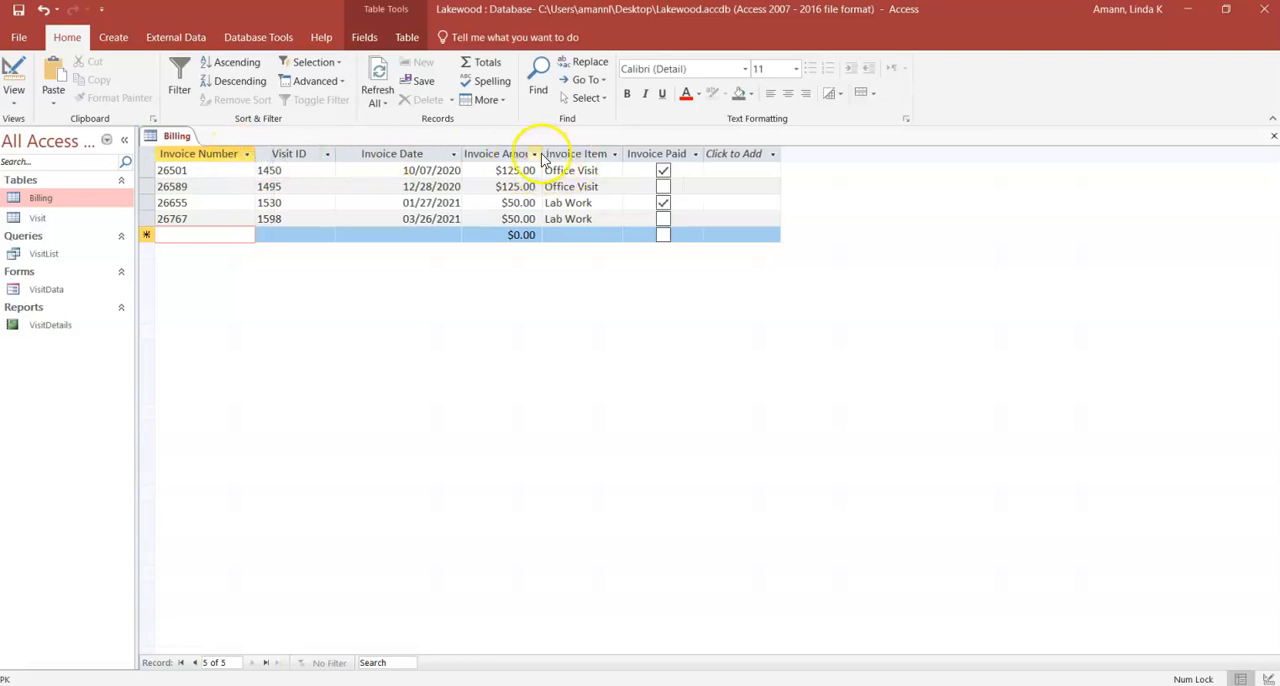
drag(542, 153, 582, 154)
drag(668, 152, 707, 154)
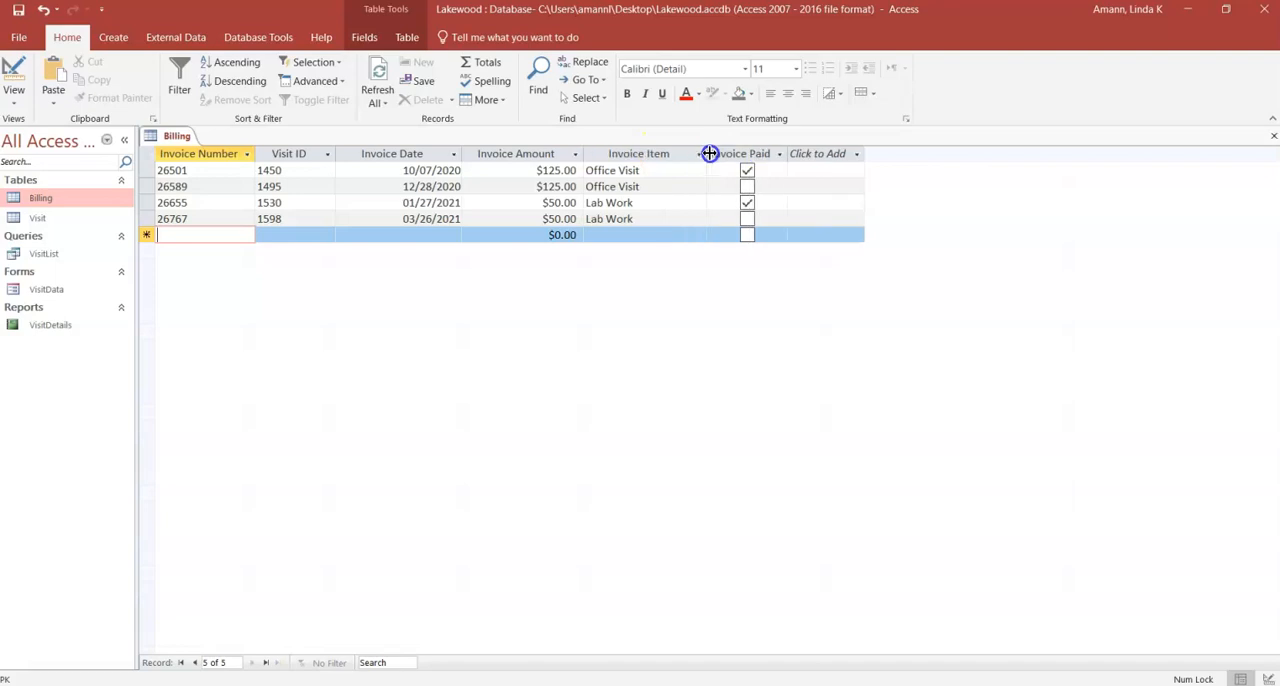
Step: Start a new Billing record reusing the first record's invoice number, with Visit ID 1450, date 10/27/2020 and amount 125
click(190, 236)
text(26801)
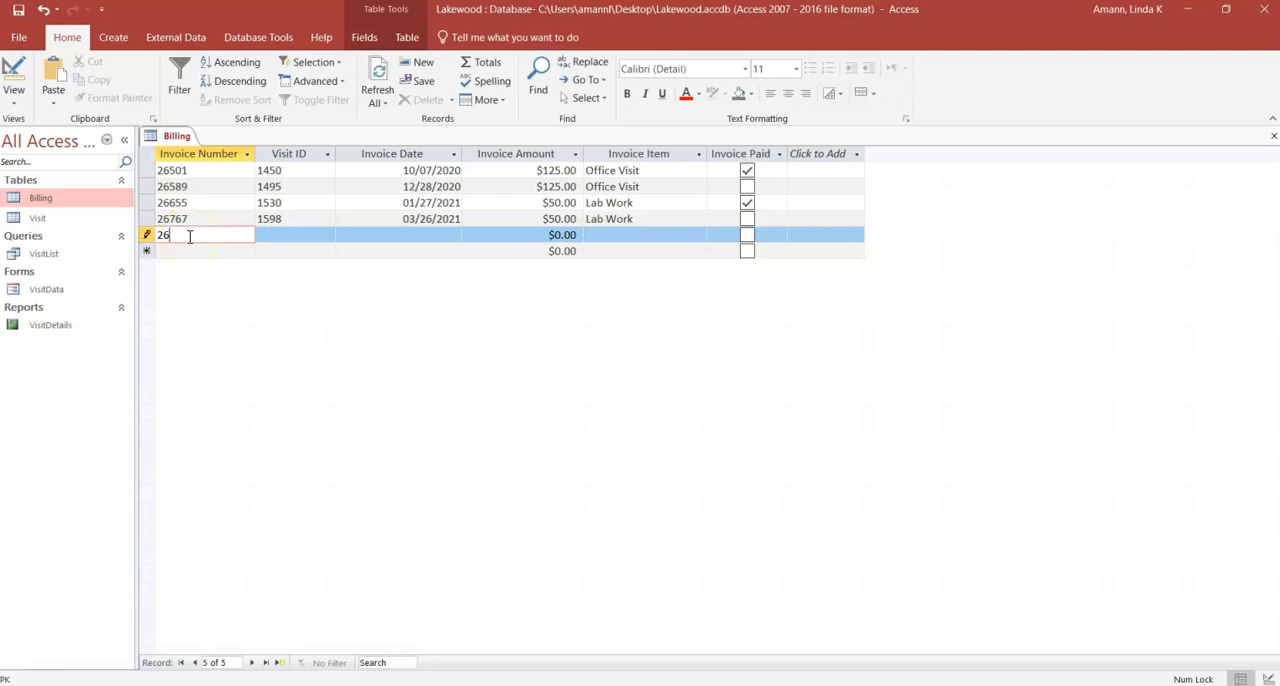
key(Tab)
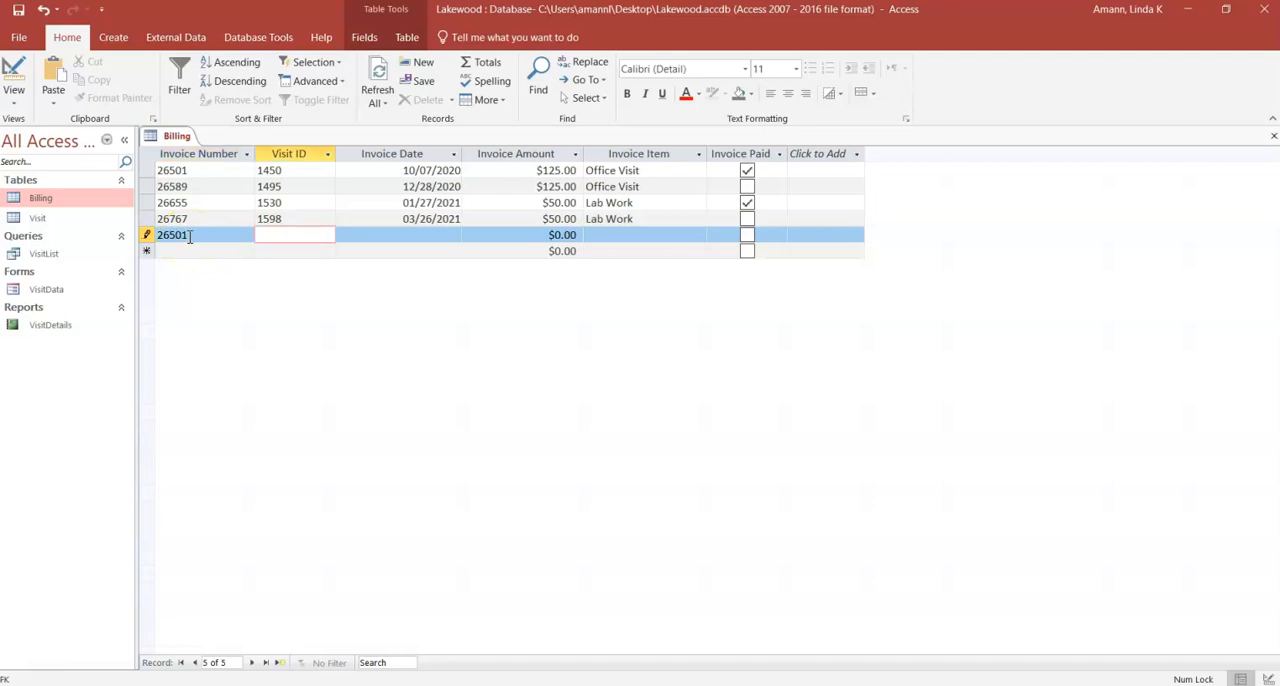
text(1450)
key(Tab)
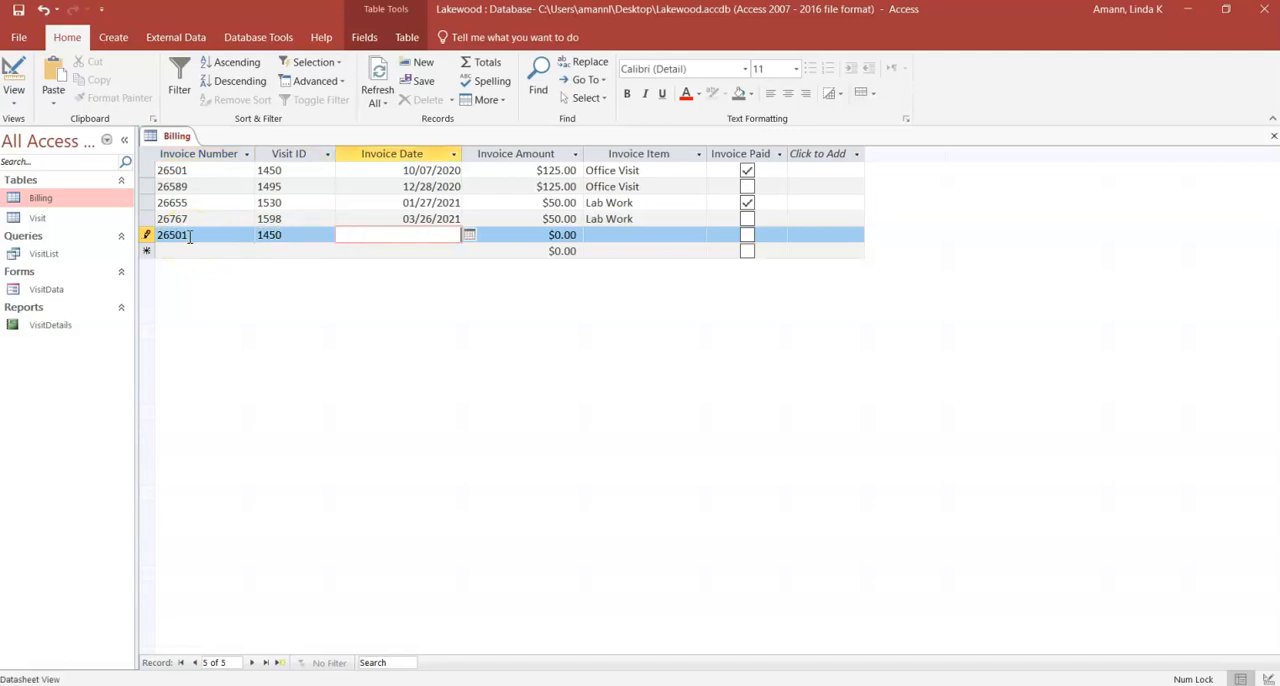
text(10/27/2020)
key(Tab)
text(125)
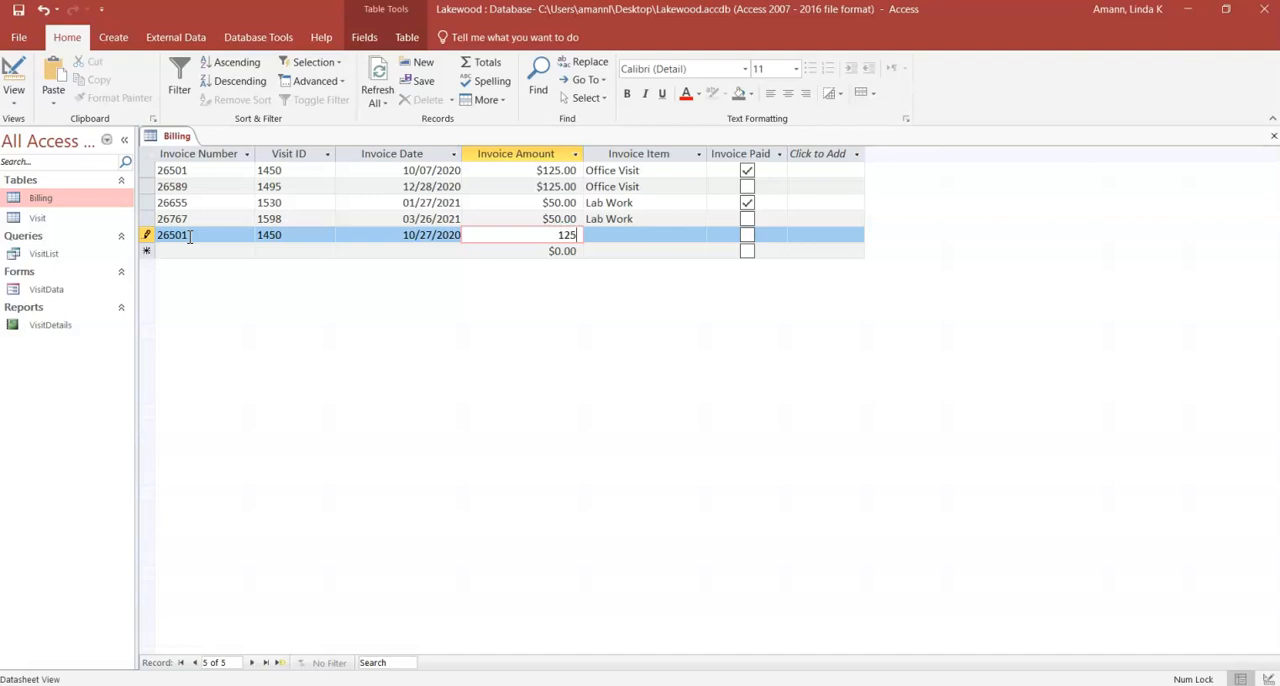
key(Tab)
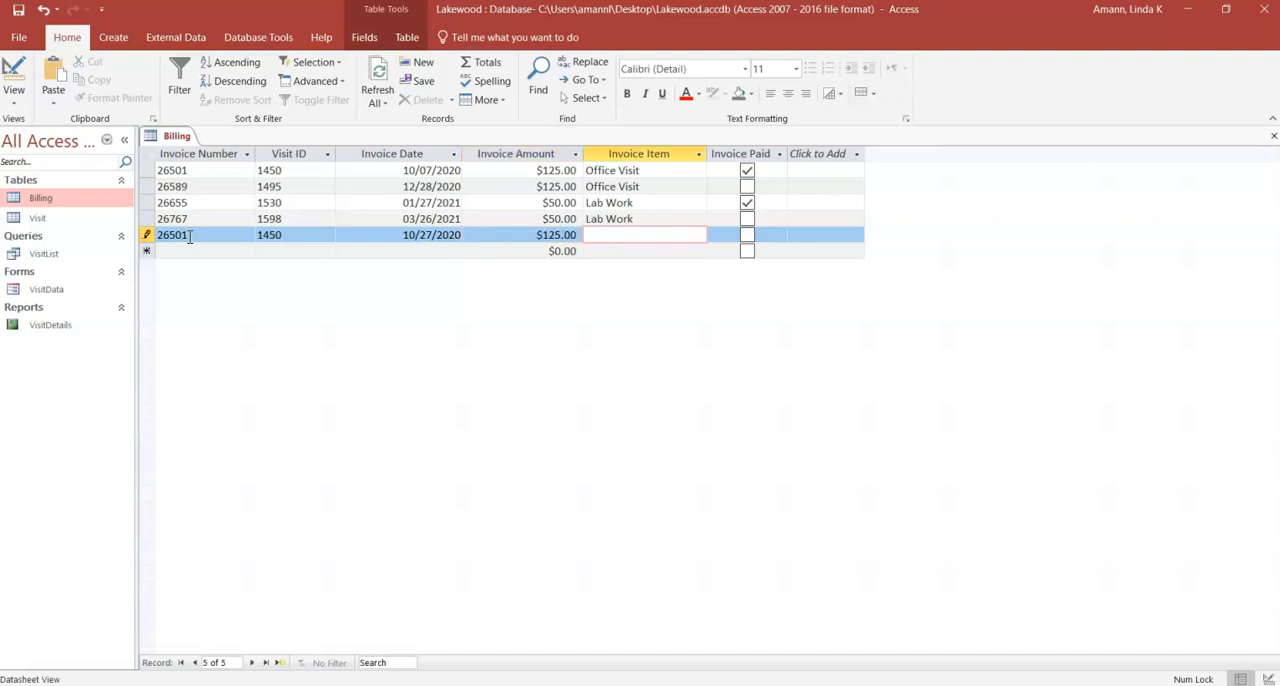
Step: Enter Office Visit as the duplicate record's invoice item, mark it as paid, and discard the record
text(Offi)
text(ice)
key(BackSpace)
key(BackSpace)
key(BackSpace)
key(BackSpace)
text(ce Visit)
key(Tab)
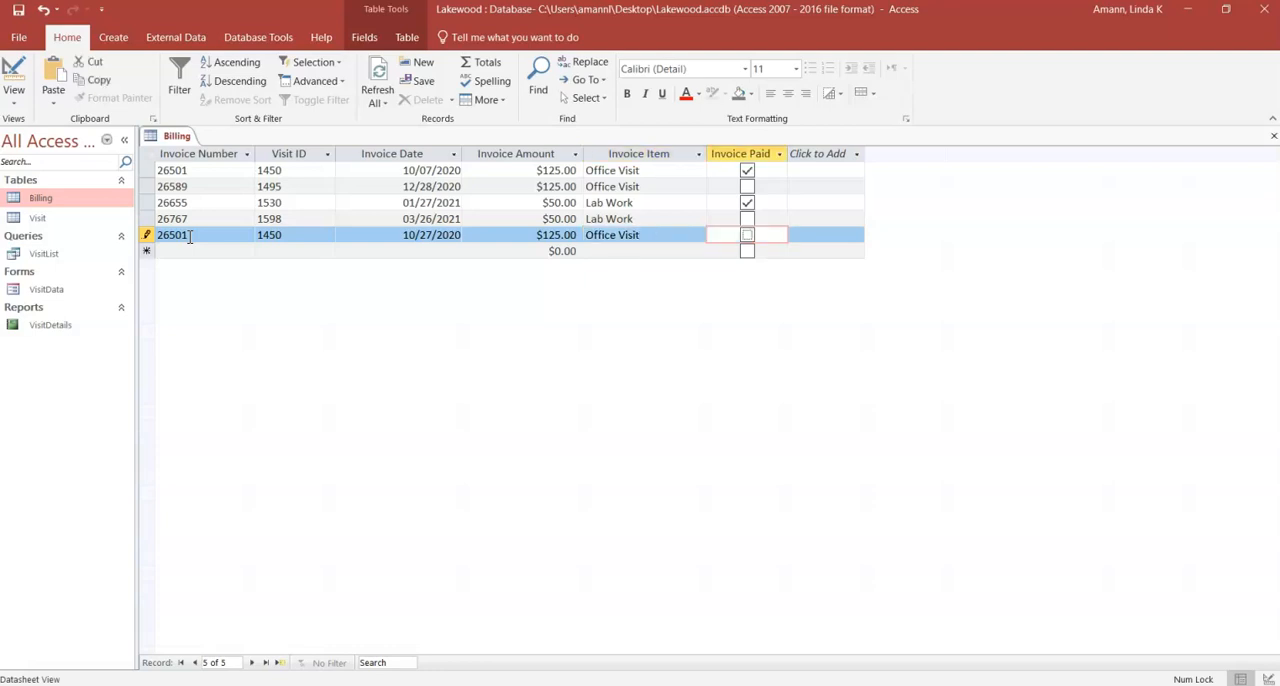
key(space)
key(Escape)
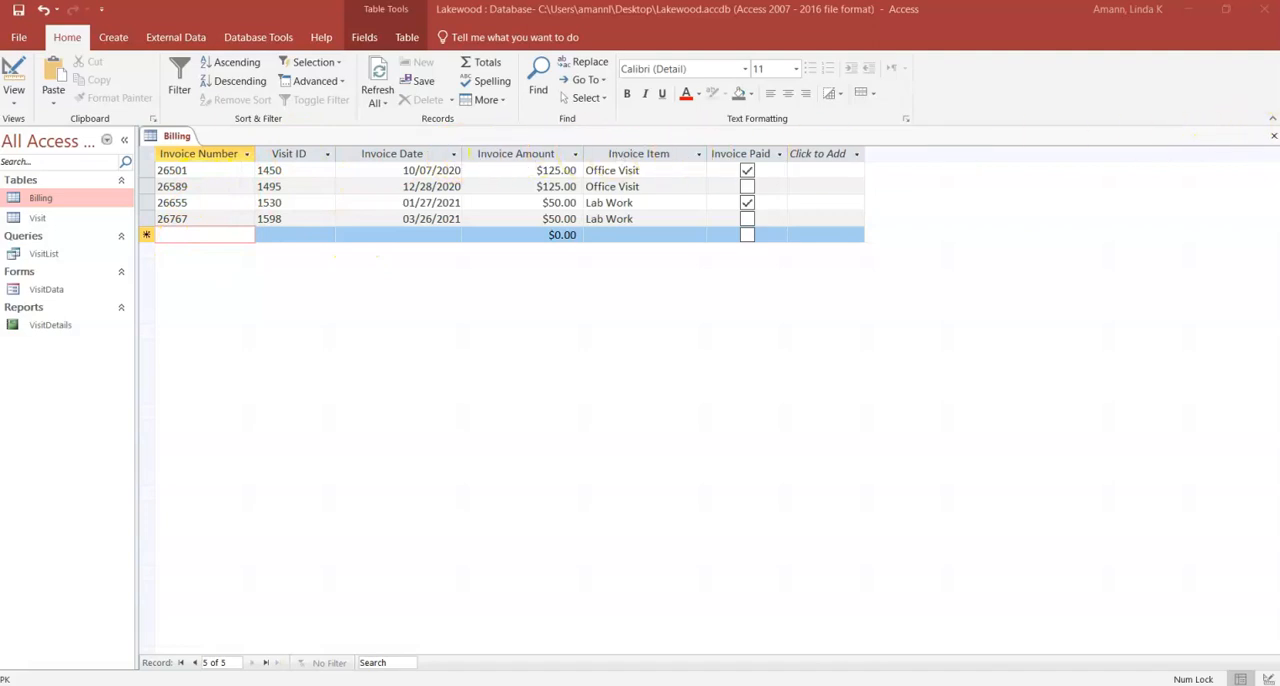
Step: Close the Billing table and save its layout changes
click(1273, 137)
click(580, 397)
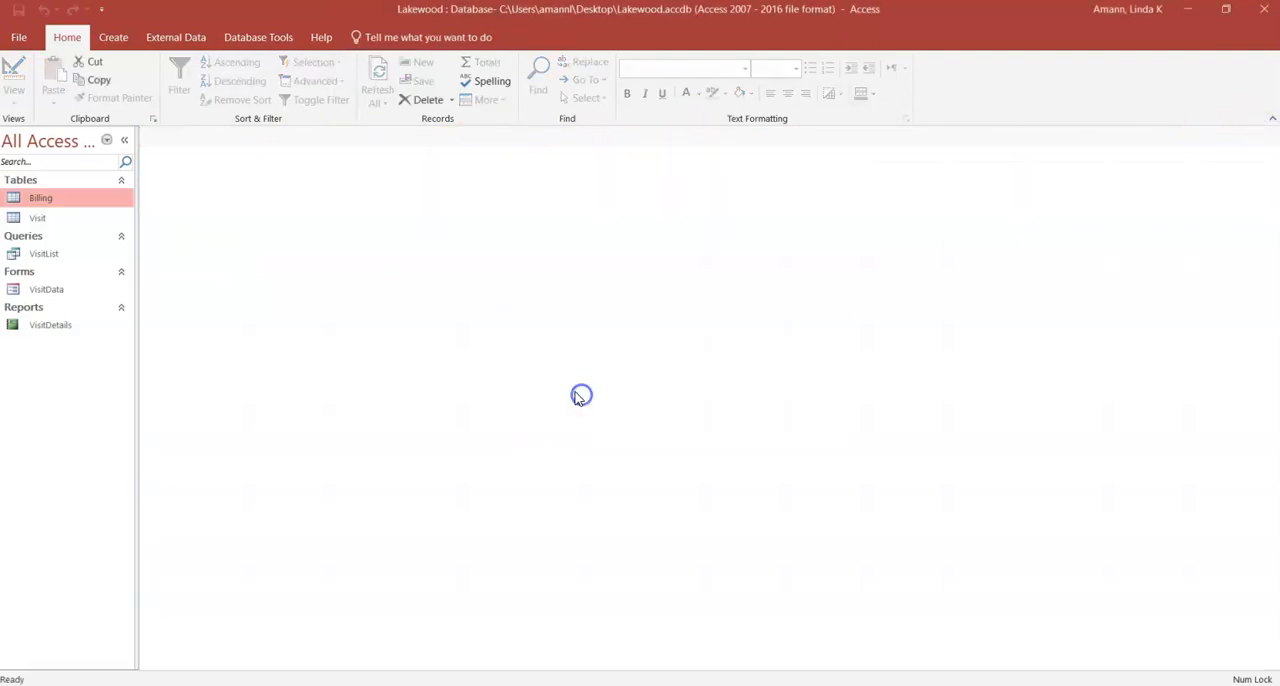
Step: Open Support_AC_2_Invoices.xlsx in Excel with editing enabled, examine the Billing sheet's records and column headings, and close the workbook
click(328, 352)
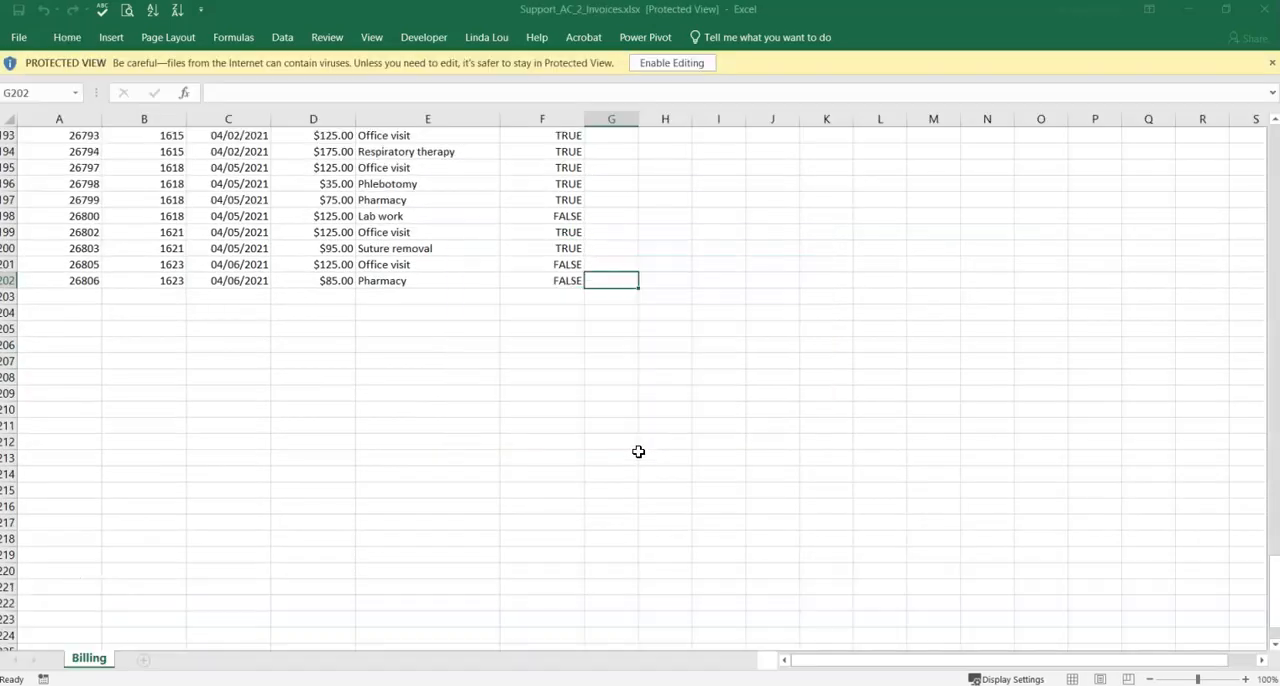
click(672, 63)
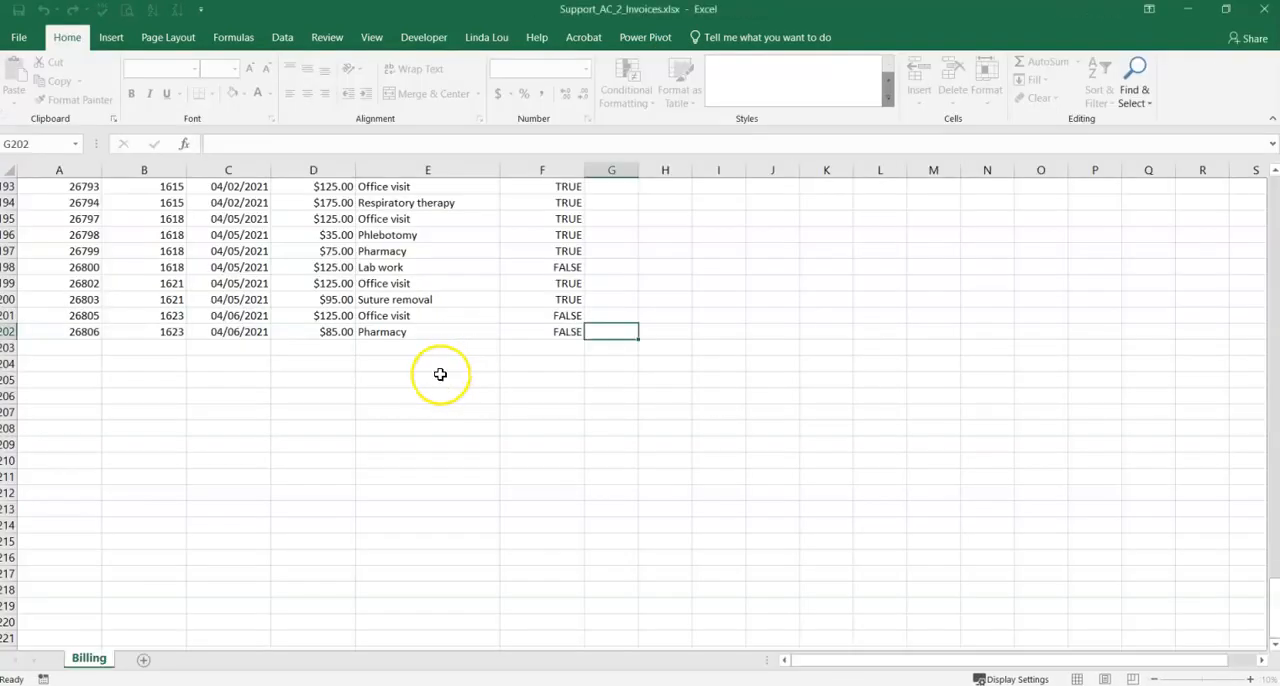
scroll(440, 374, up, 20)
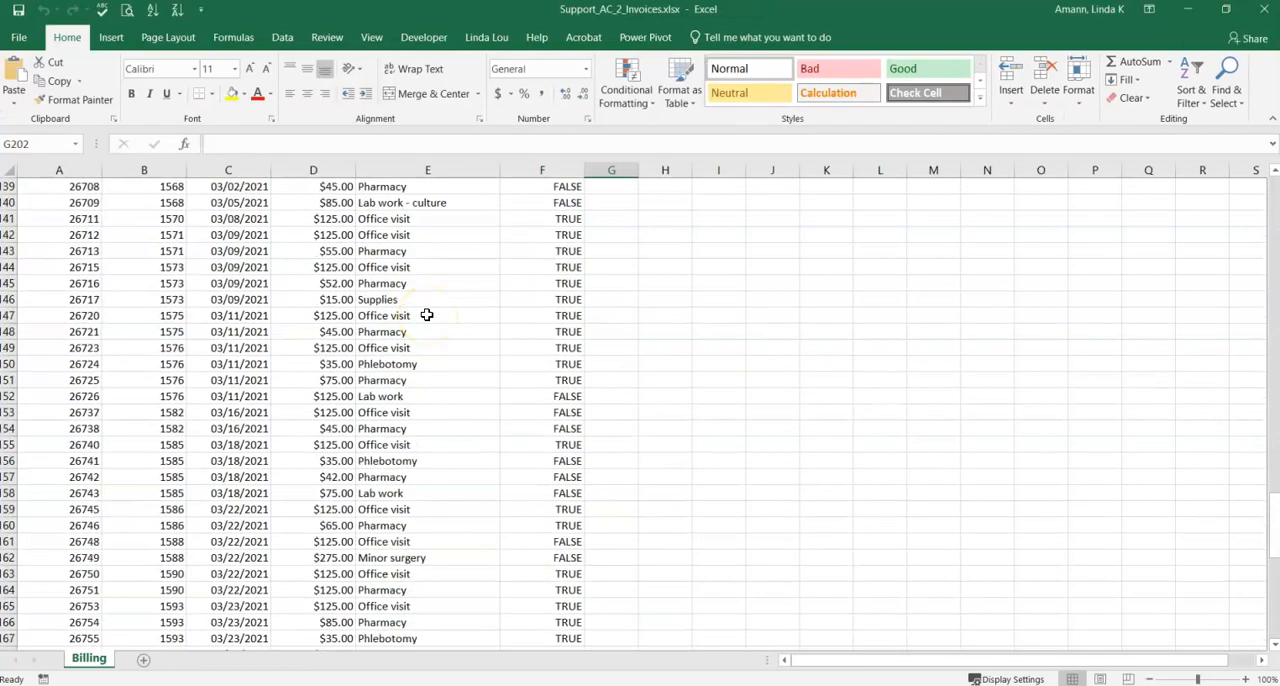
scroll(426, 315, up, 20)
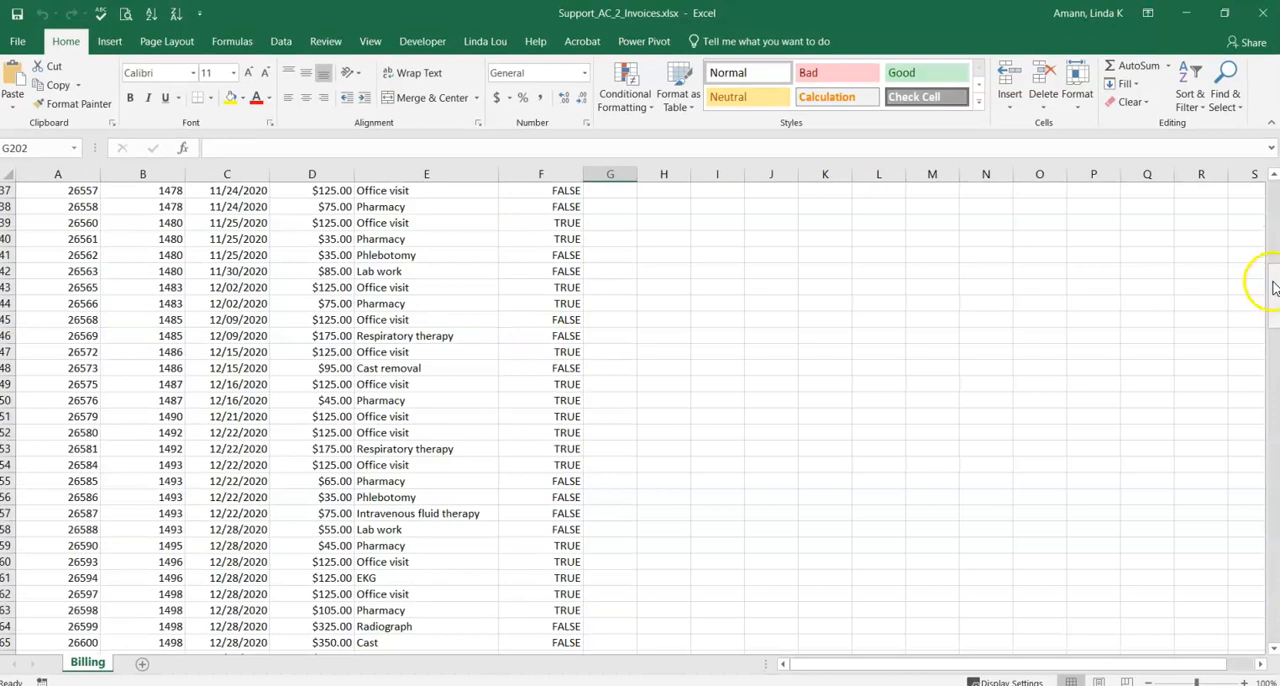
drag(1276, 283, 1275, 215)
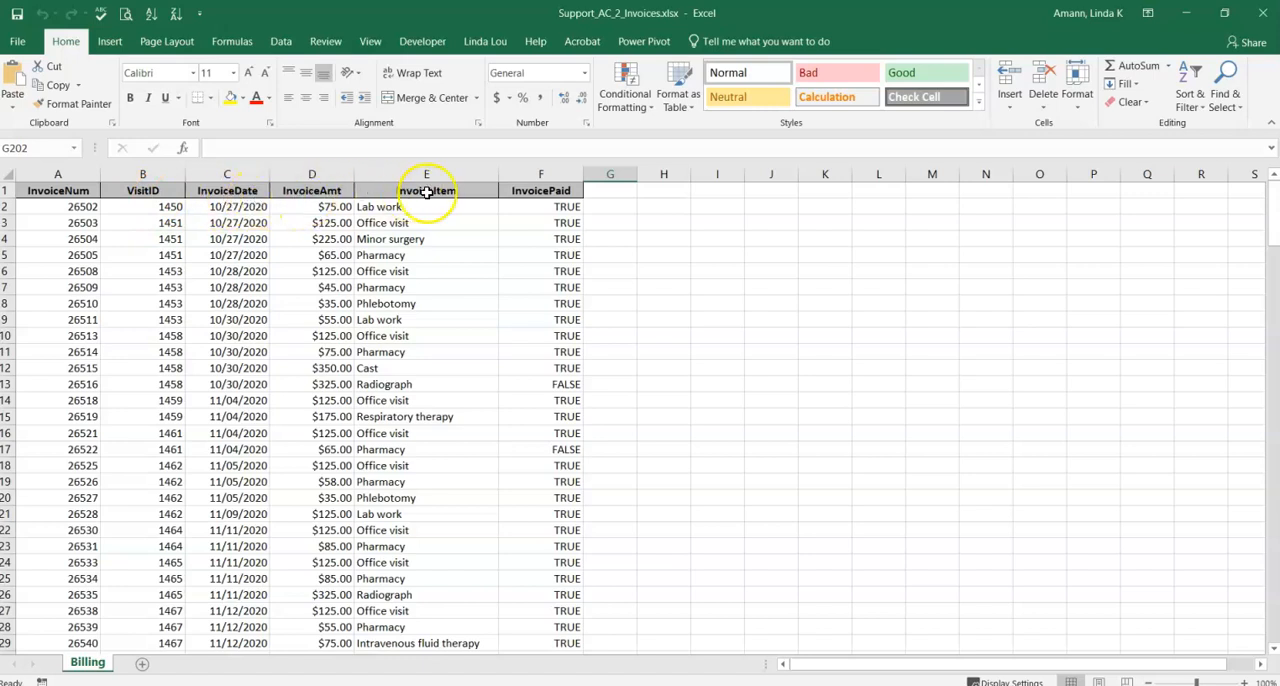
click(516, 196)
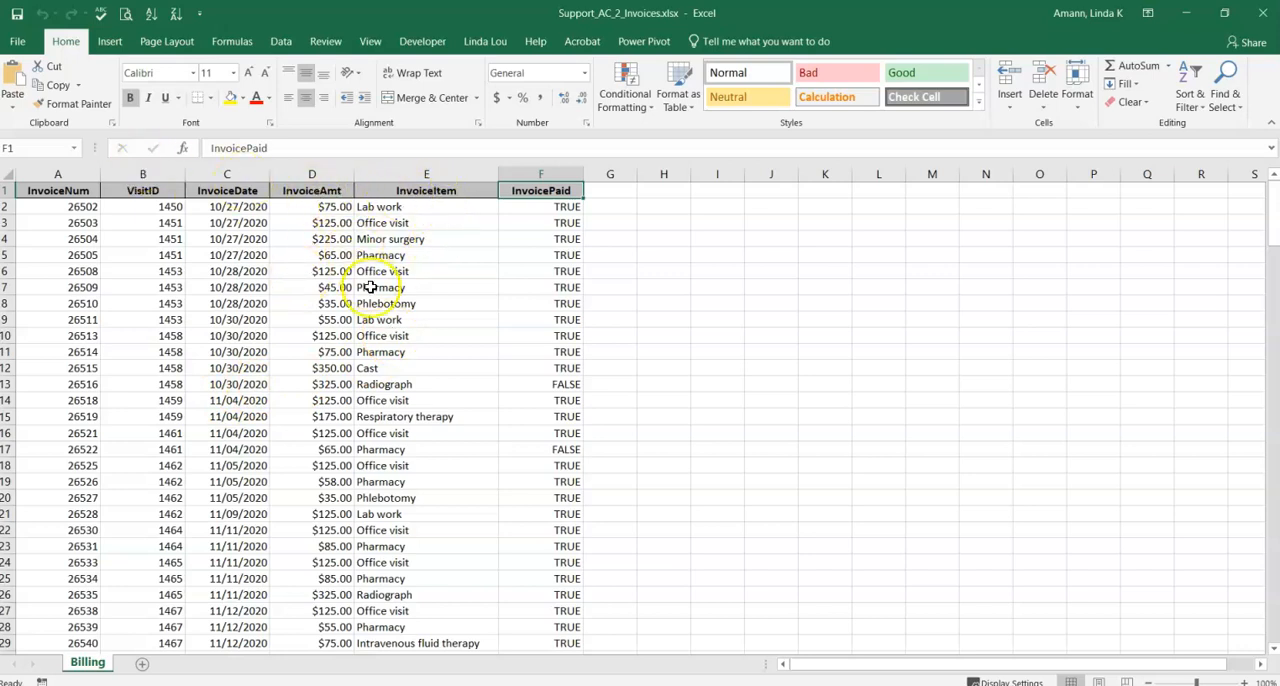
click(1267, 10)
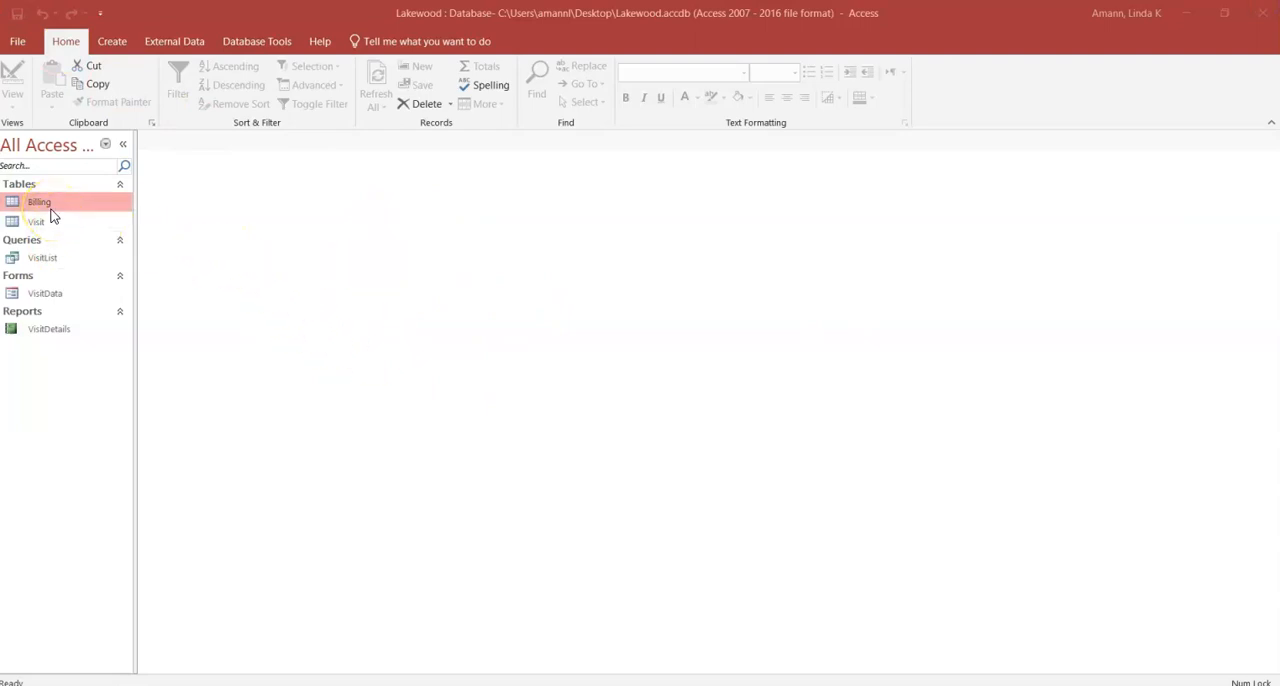
Step: Examine the source types available for importing external data: files, databases, online services and other sources
click(188, 46)
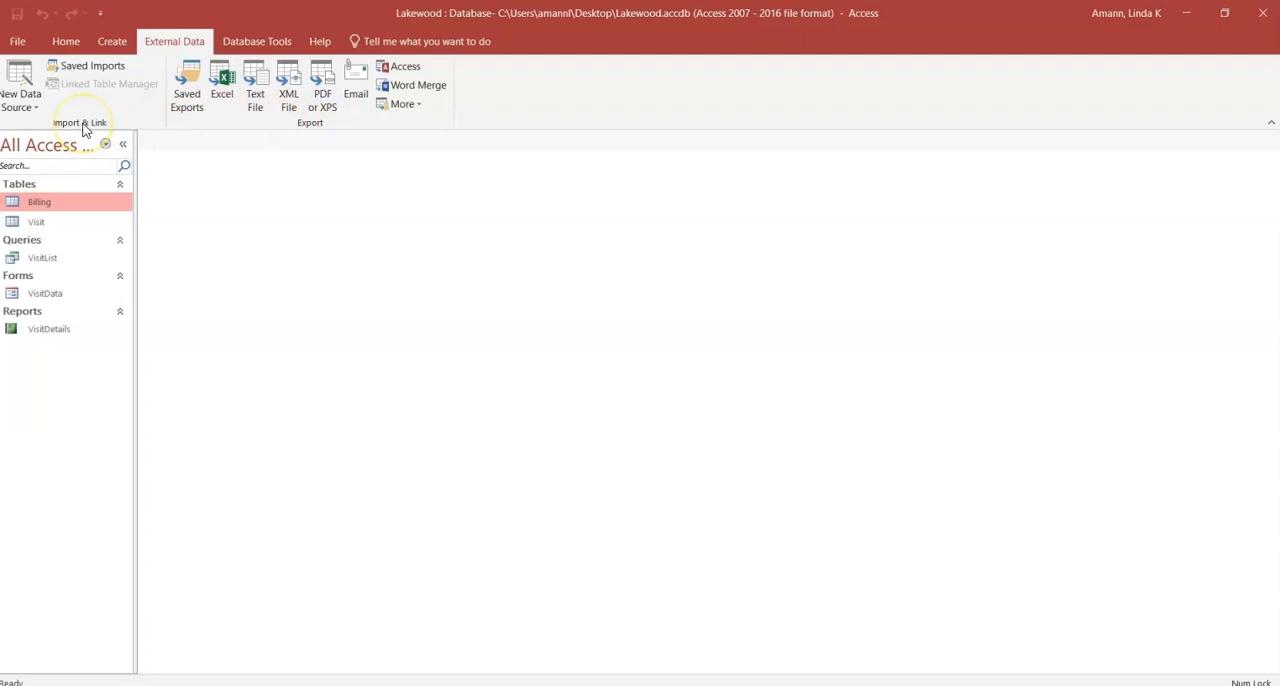
click(17, 100)
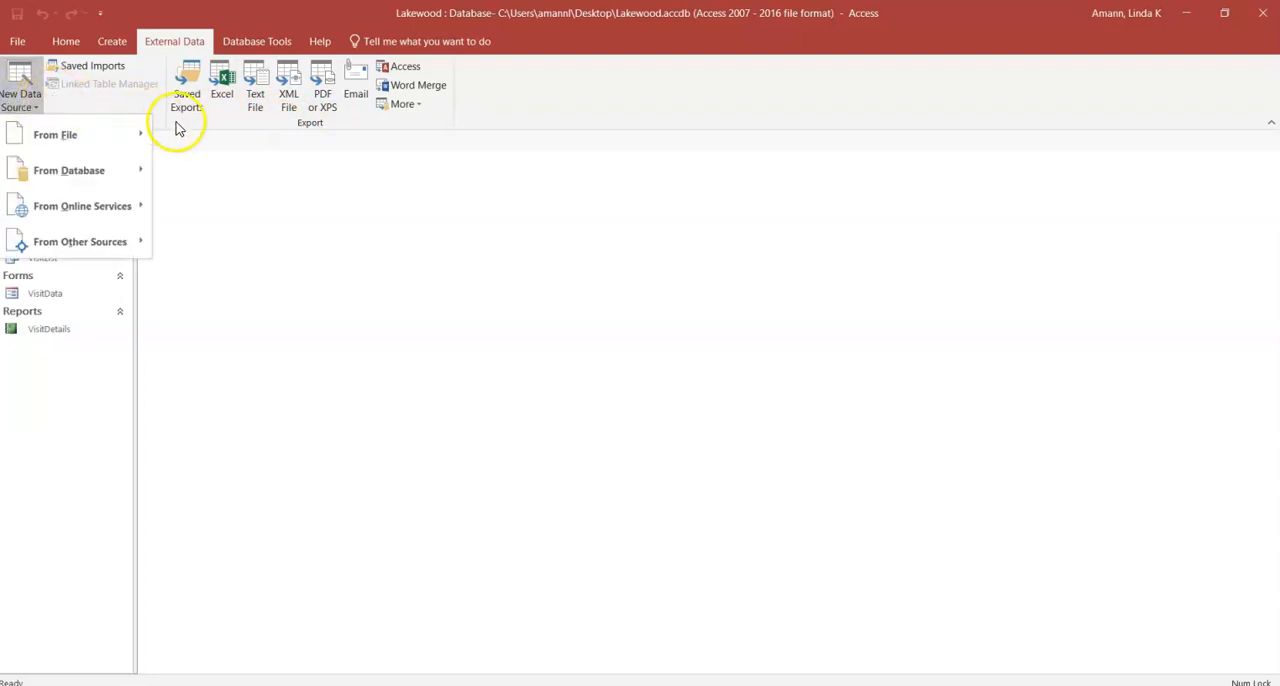
click(143, 102)
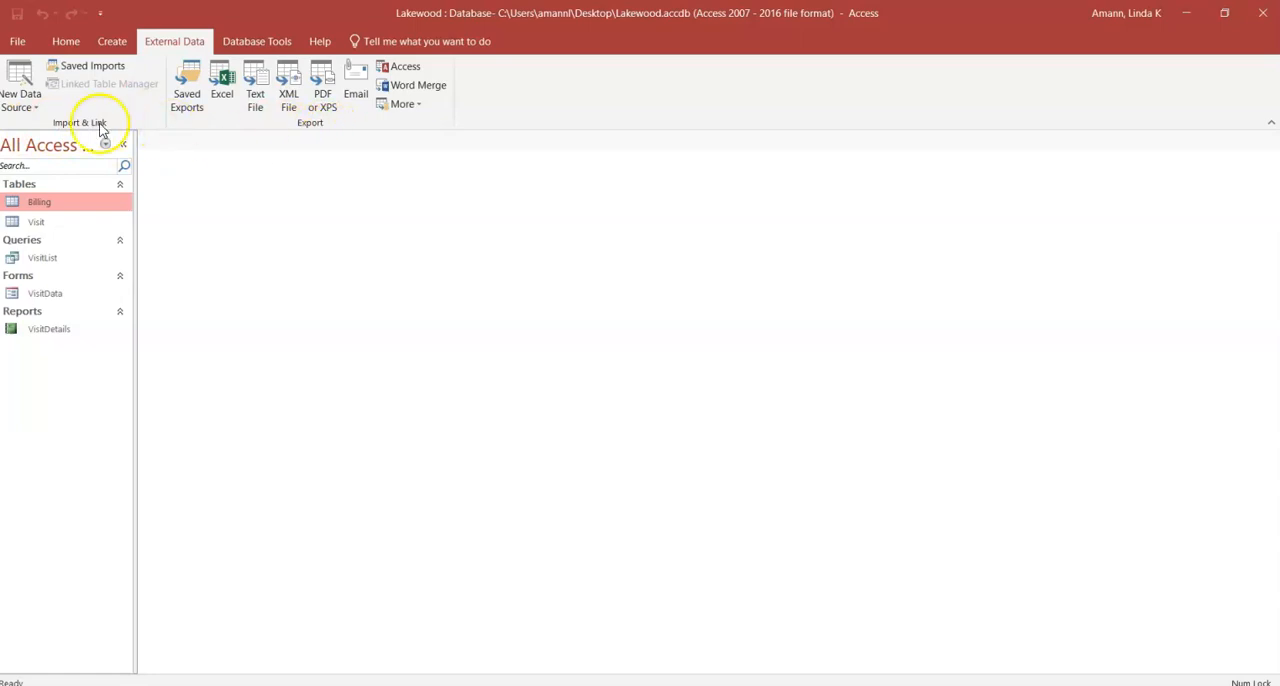
click(40, 104)
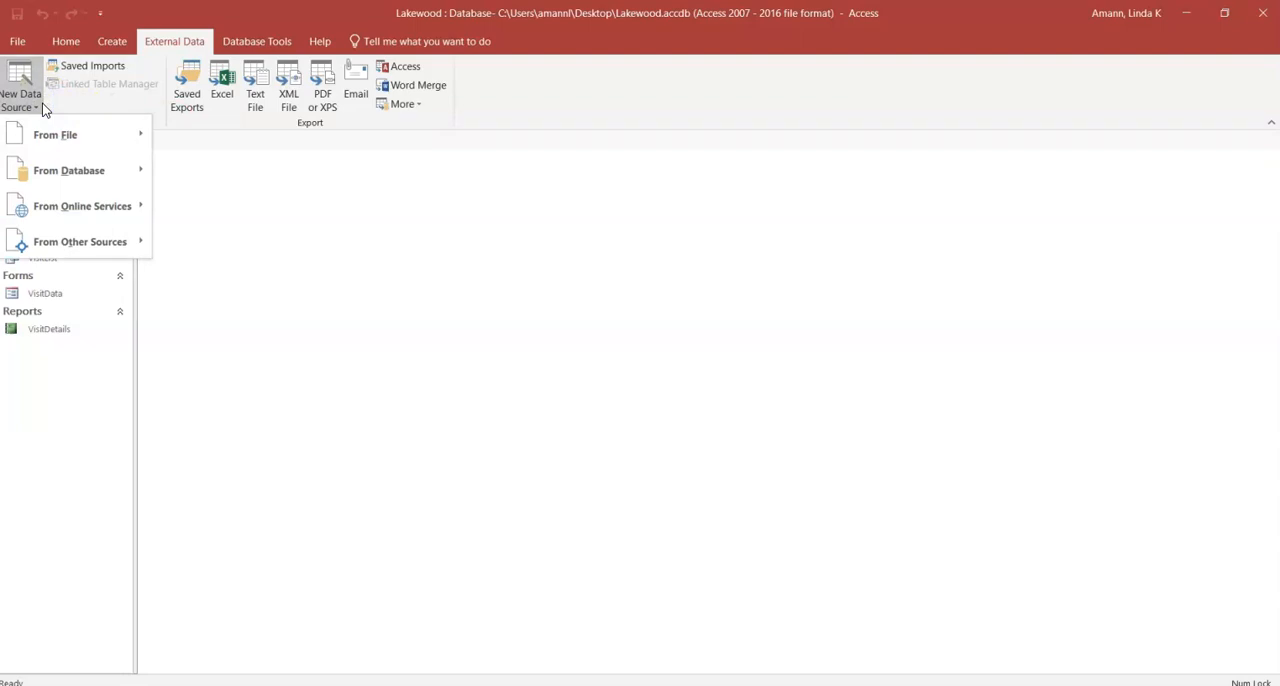
click(44, 136)
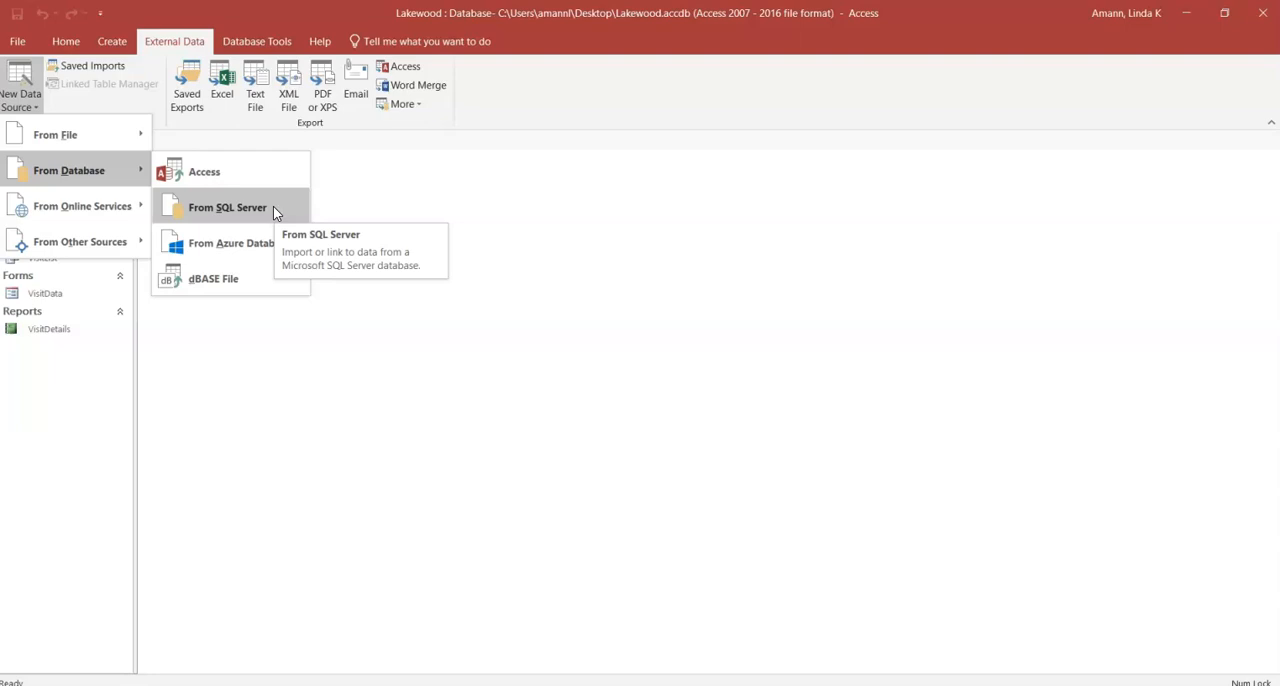
click(85, 205)
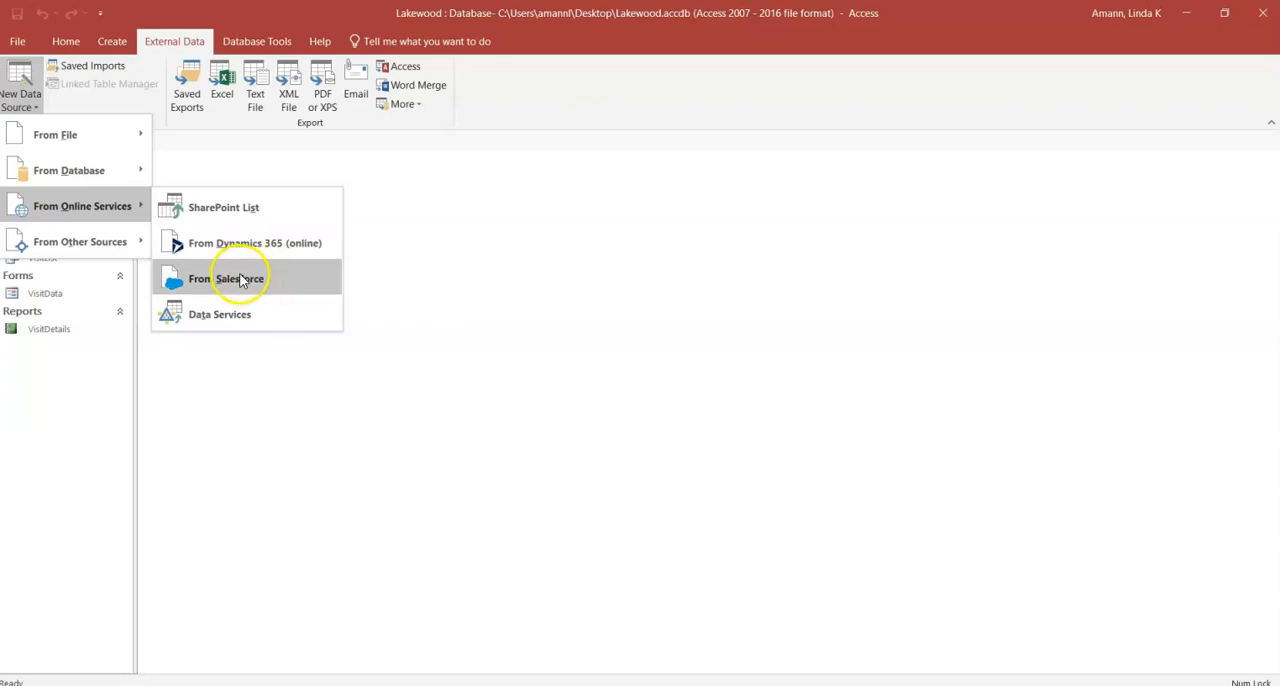
mouse_move(105, 246)
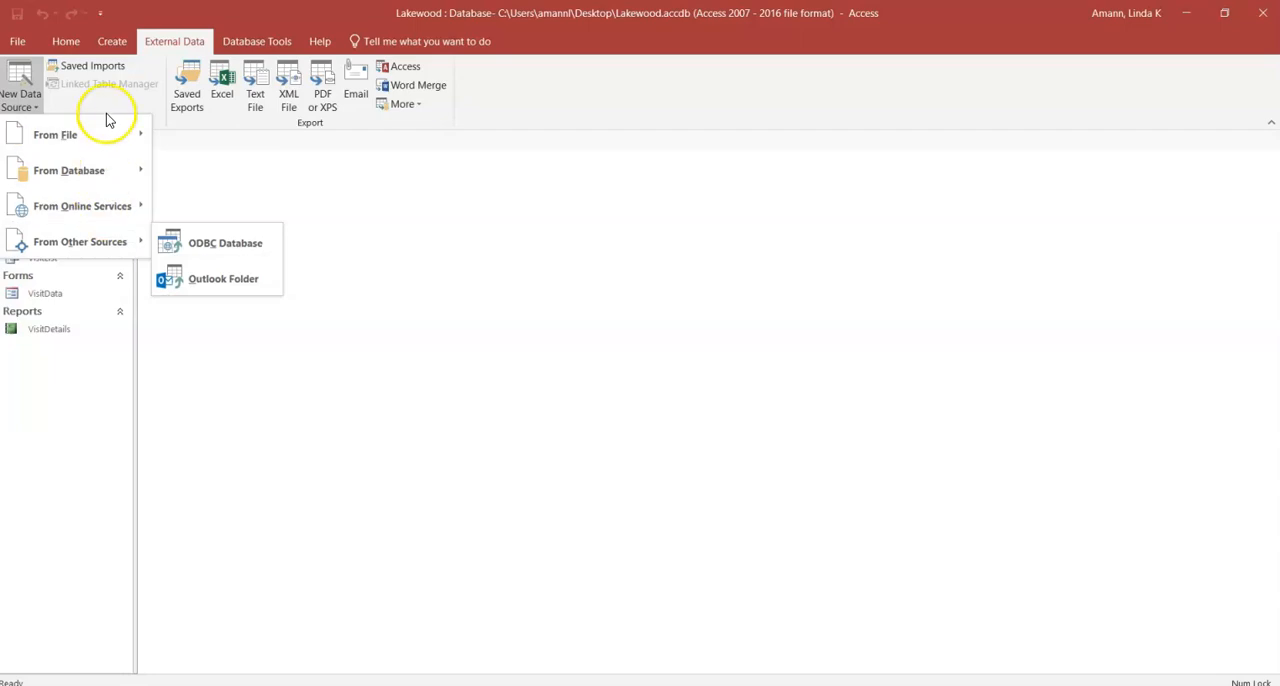
Step: Start an Excel spreadsheet import with Support_AC_2_Invoices.xlsx from the Downloads folder as the source file
mouse_move(113, 138)
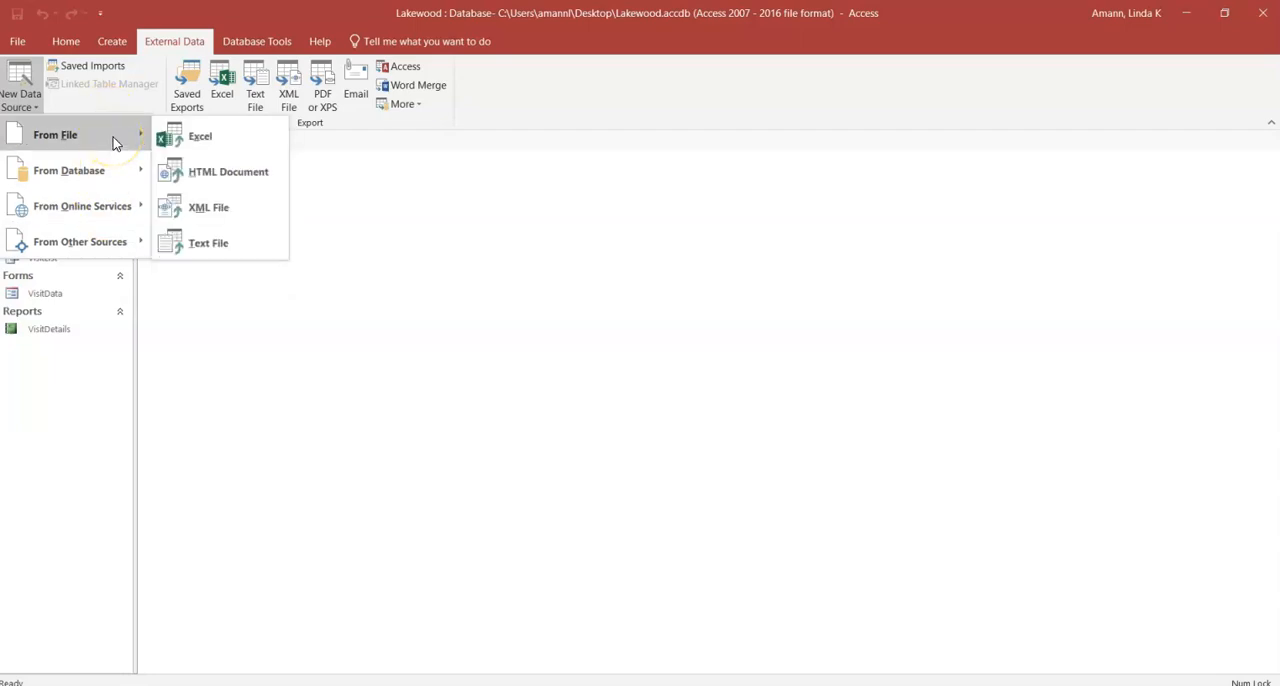
click(200, 137)
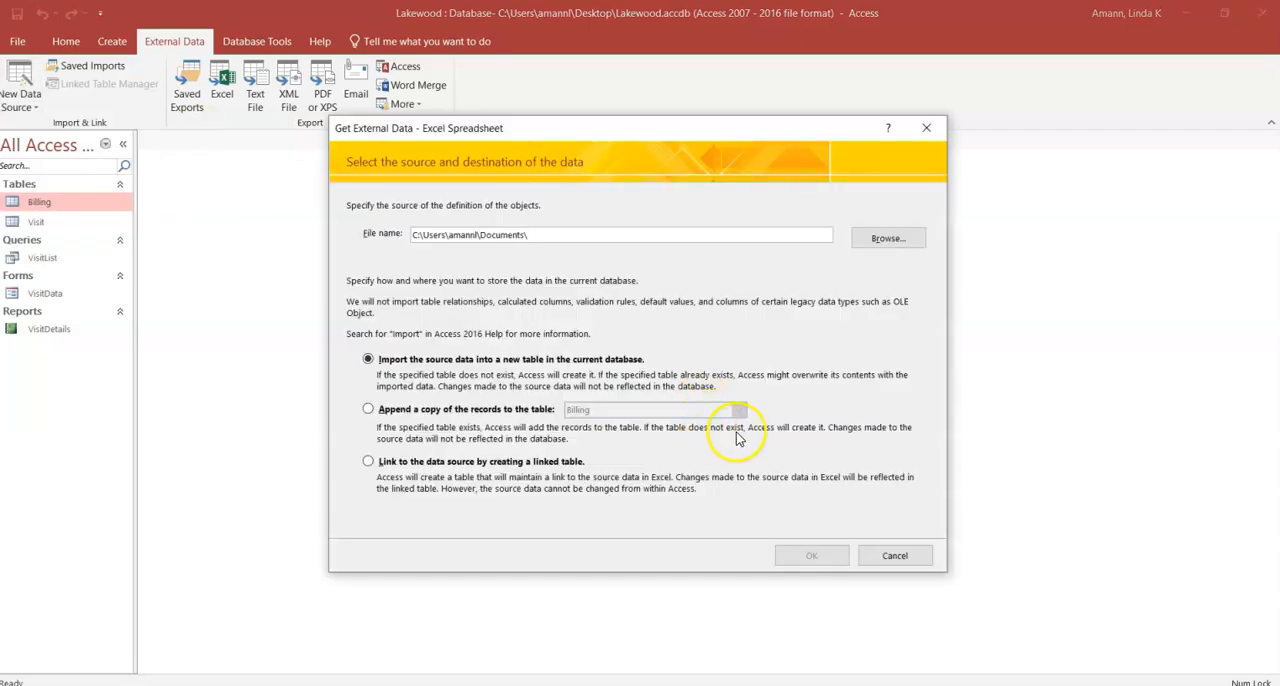
click(891, 243)
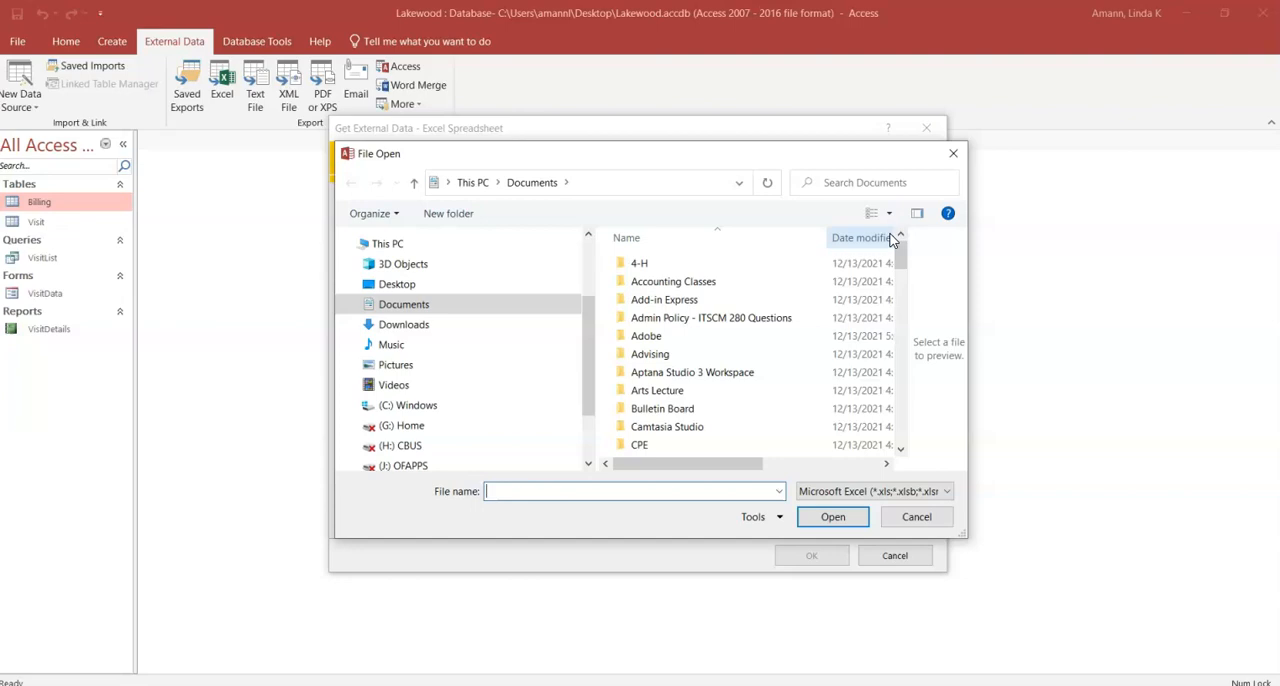
click(455, 330)
double_click(733, 288)
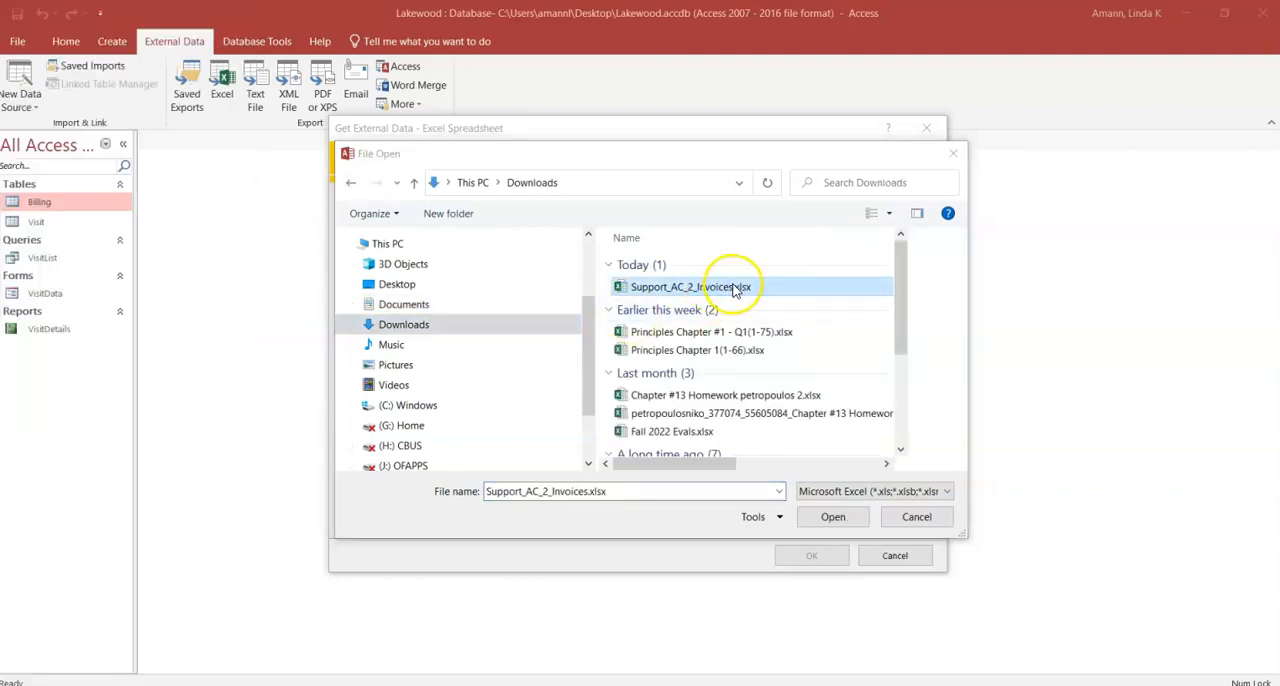
click(833, 517)
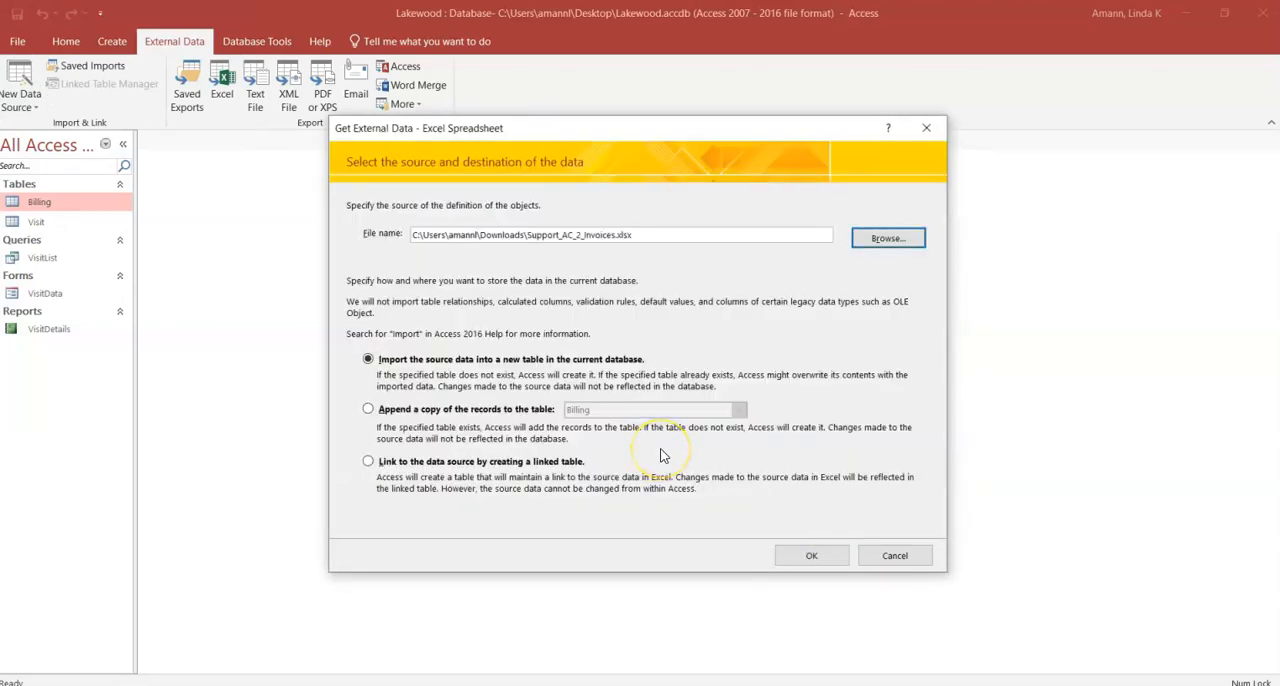
Step: Append a copy of the workbook's records to the Billing table and finish the import without saving the import steps
click(370, 410)
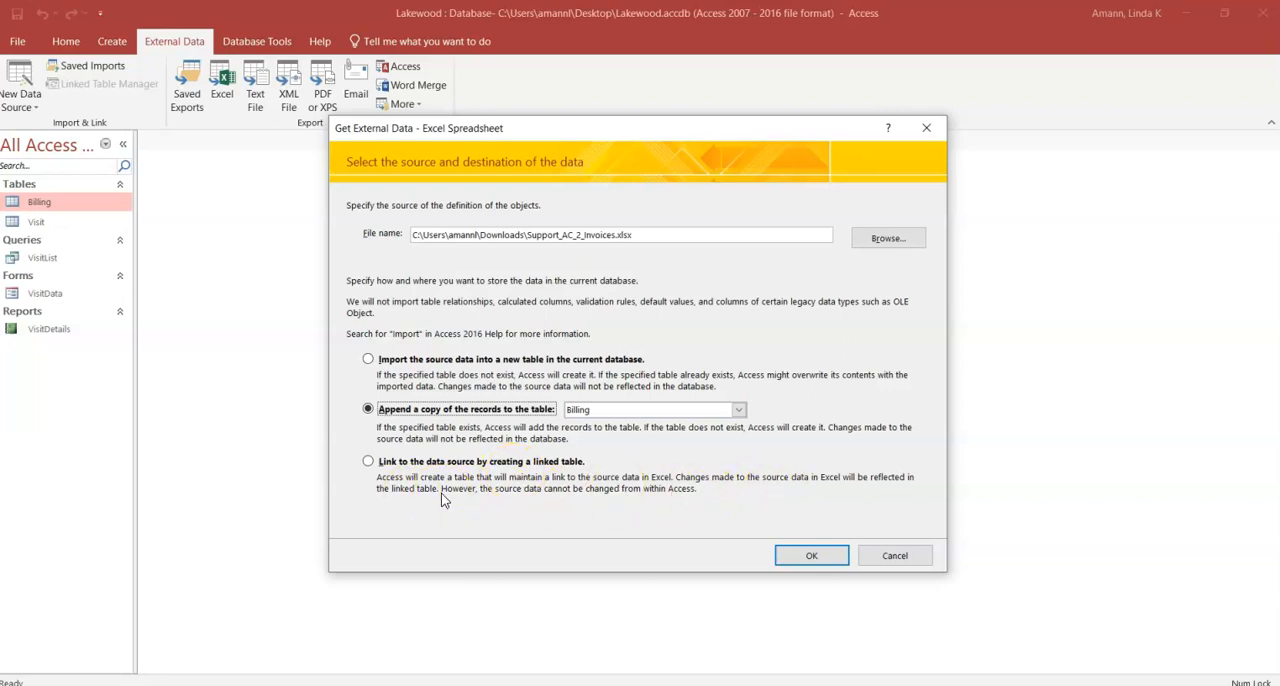
click(806, 556)
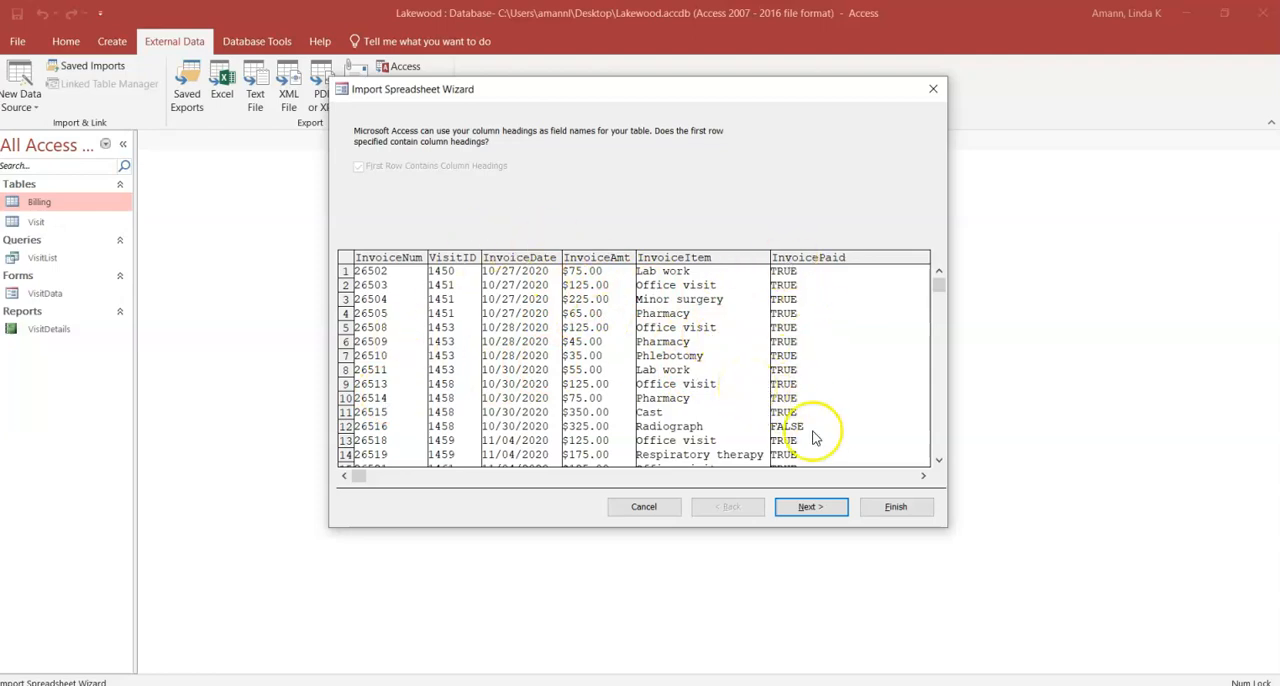
click(812, 508)
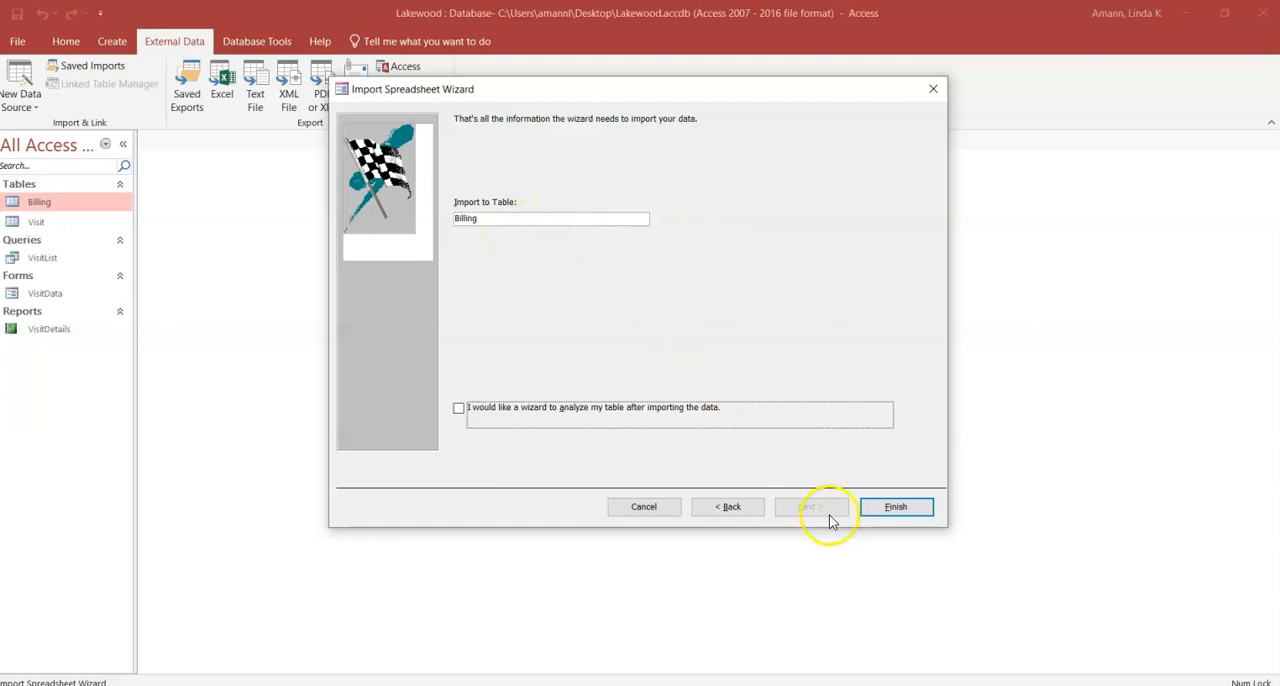
click(911, 508)
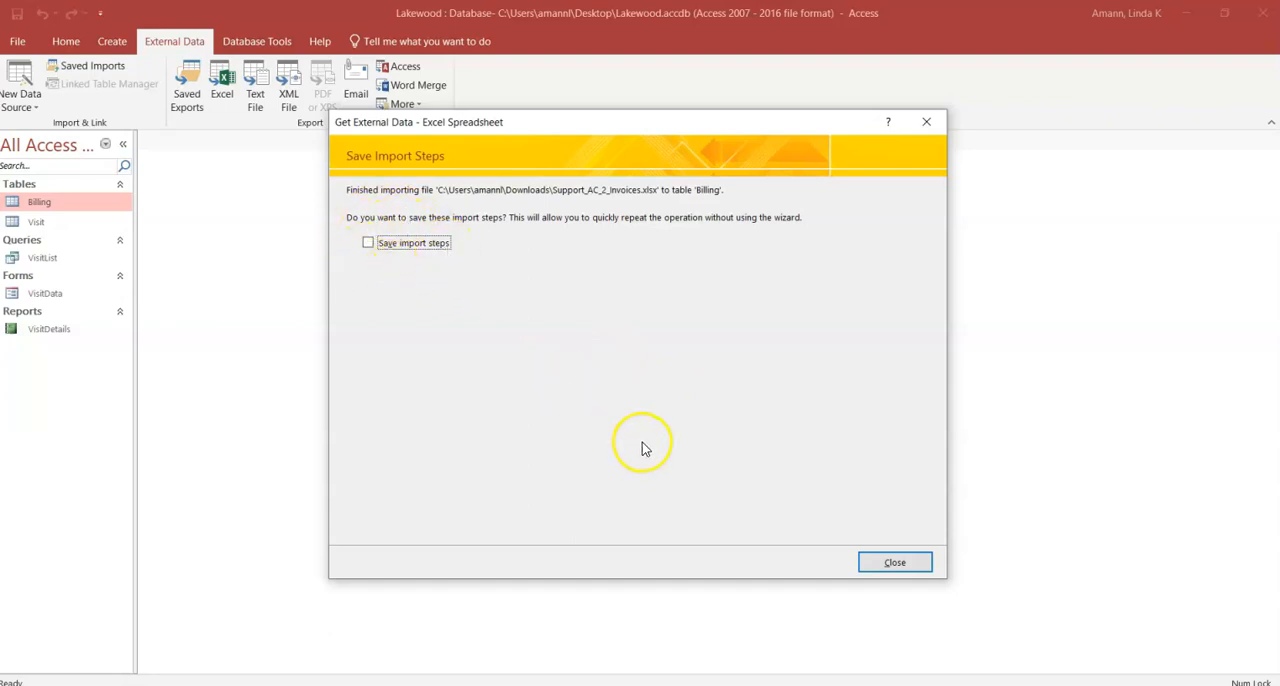
click(894, 563)
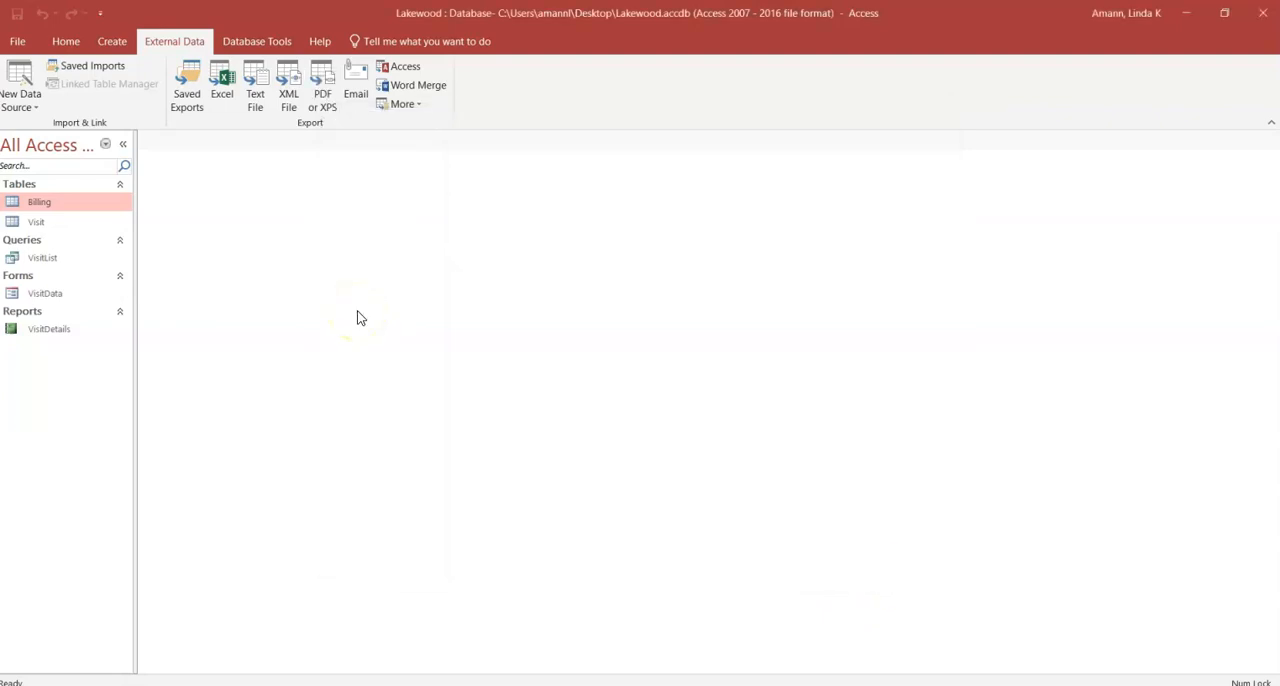
Step: Open the Billing table to review its records, and close it
double_click(45, 202)
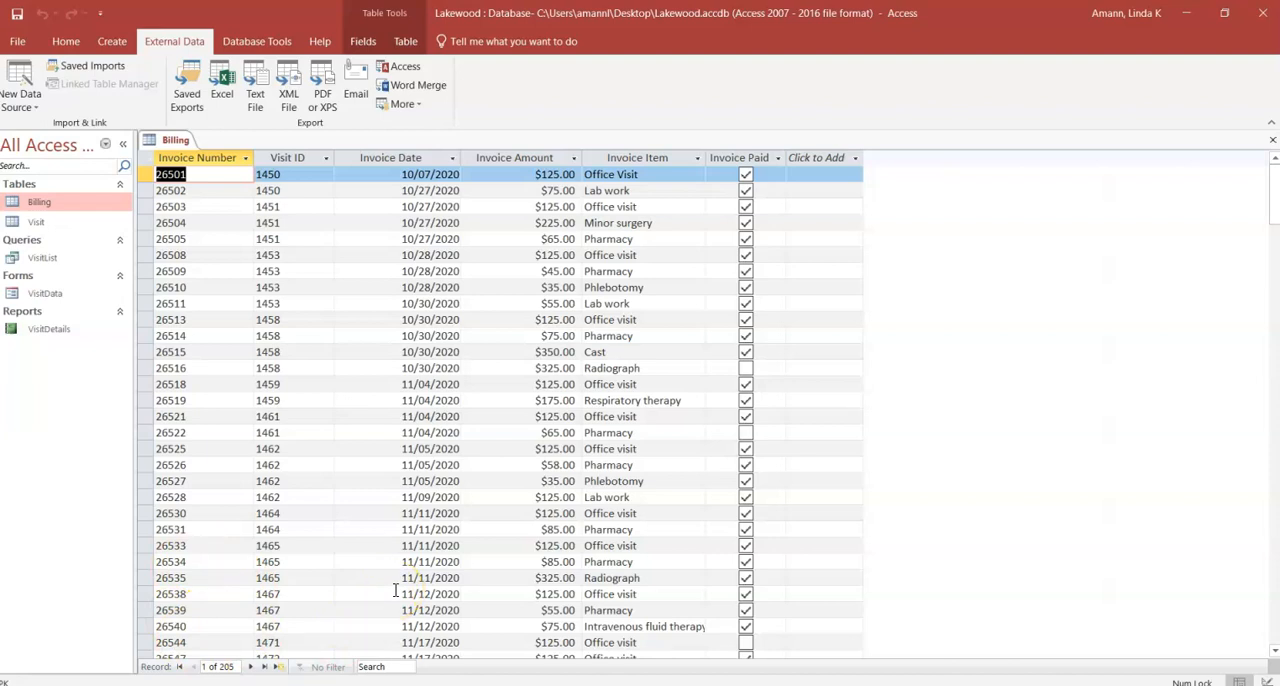
click(1273, 141)
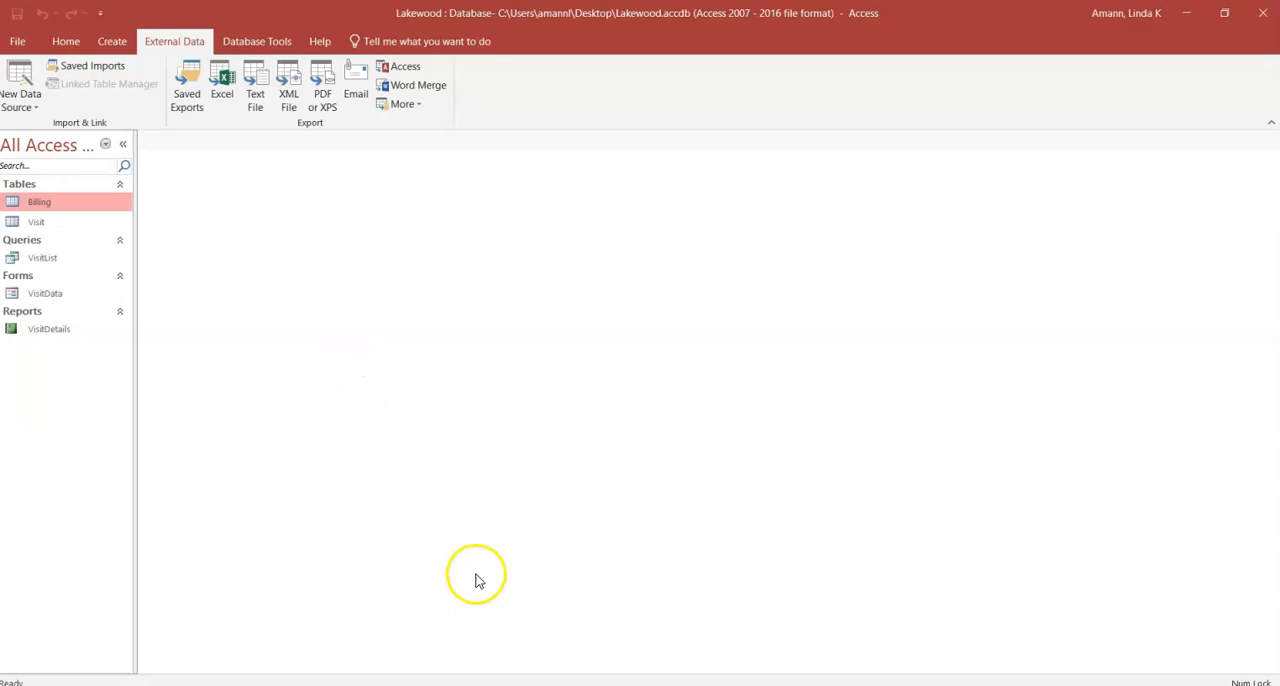
Step: Open the Support_AC_2_Taylor.accdb database from the Downloads folder and examine its Patient table's fields and design
click(443, 685)
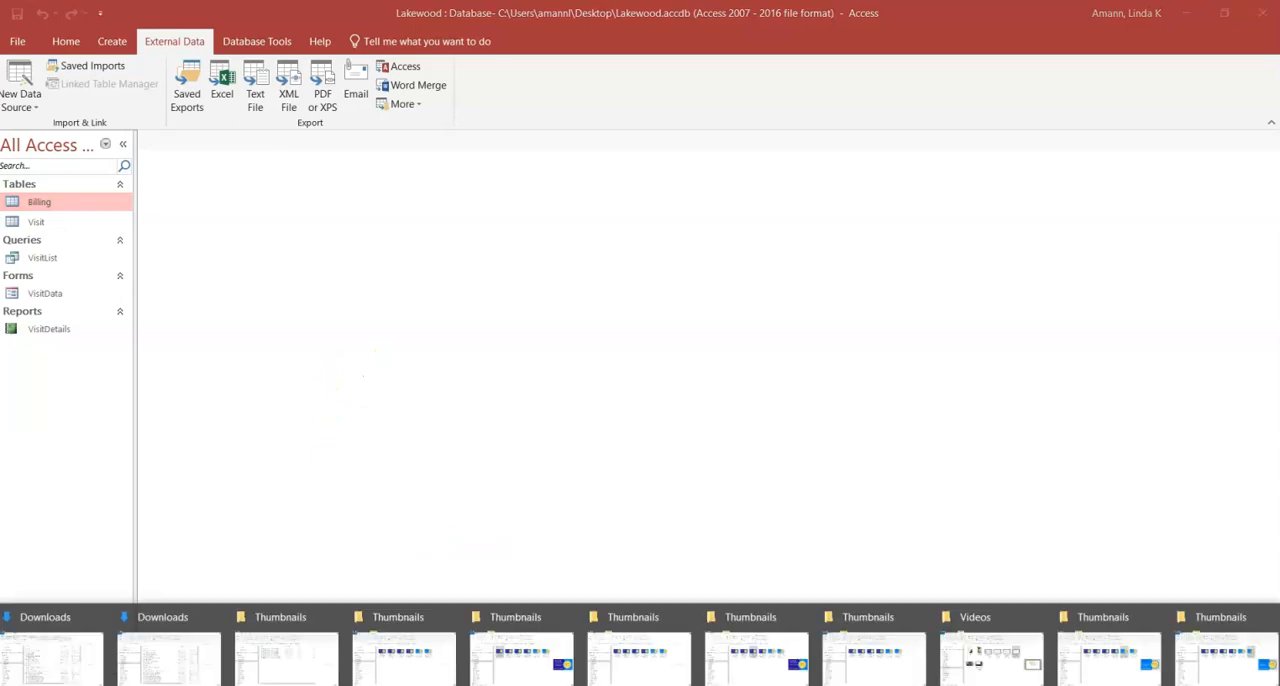
click(160, 676)
mouse_move(162, 685)
click(150, 657)
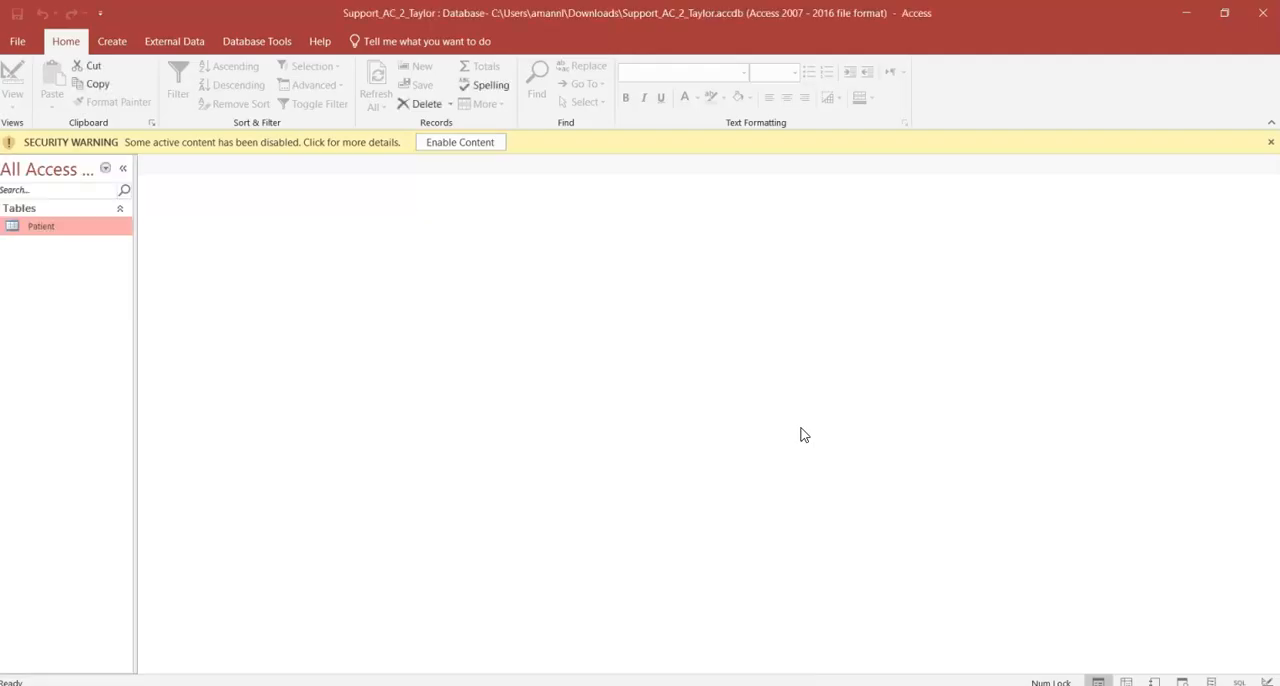
click(459, 143)
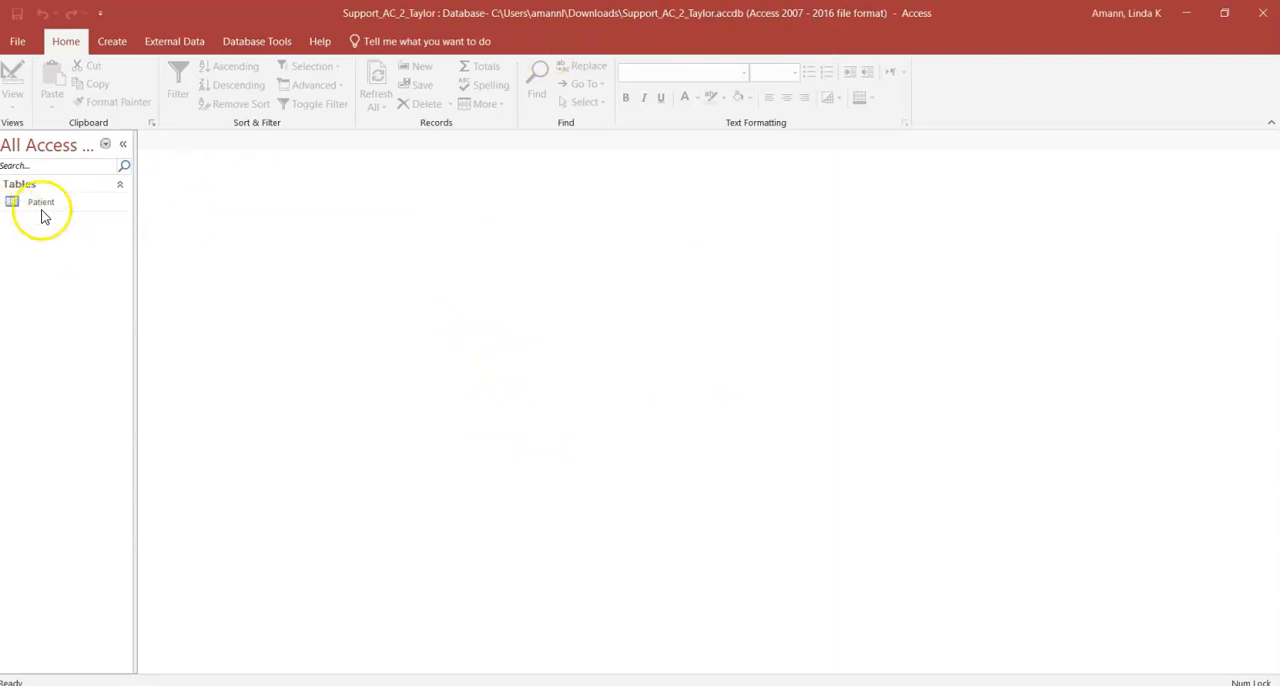
double_click(36, 207)
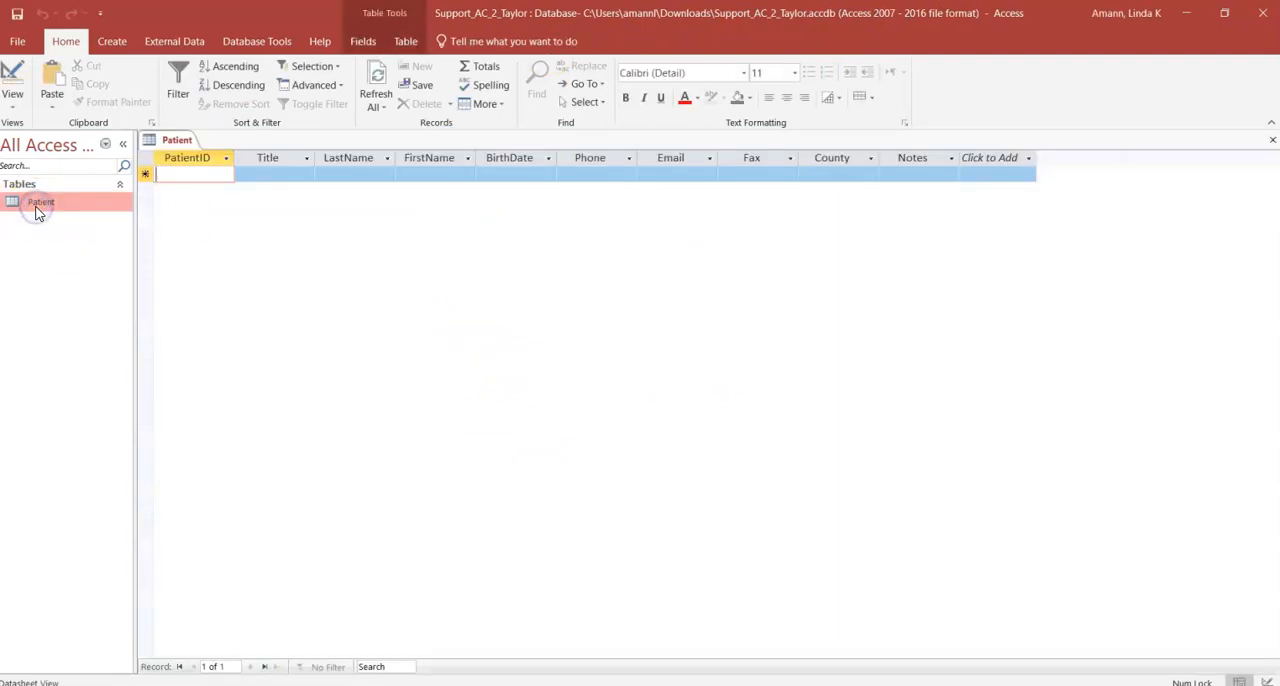
click(12, 82)
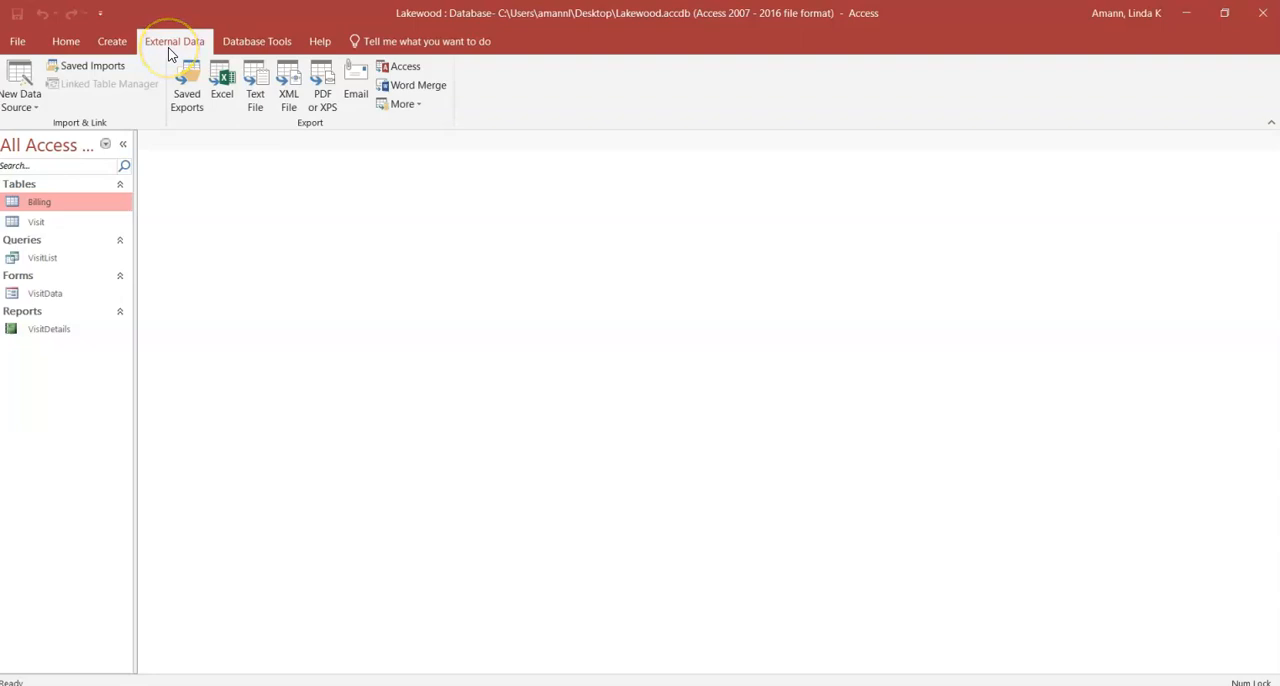
Step: In the Lakewood database, start an Access database import from Support_AC_2_Taylor.accdb that brings objects into the current database
click(28, 117)
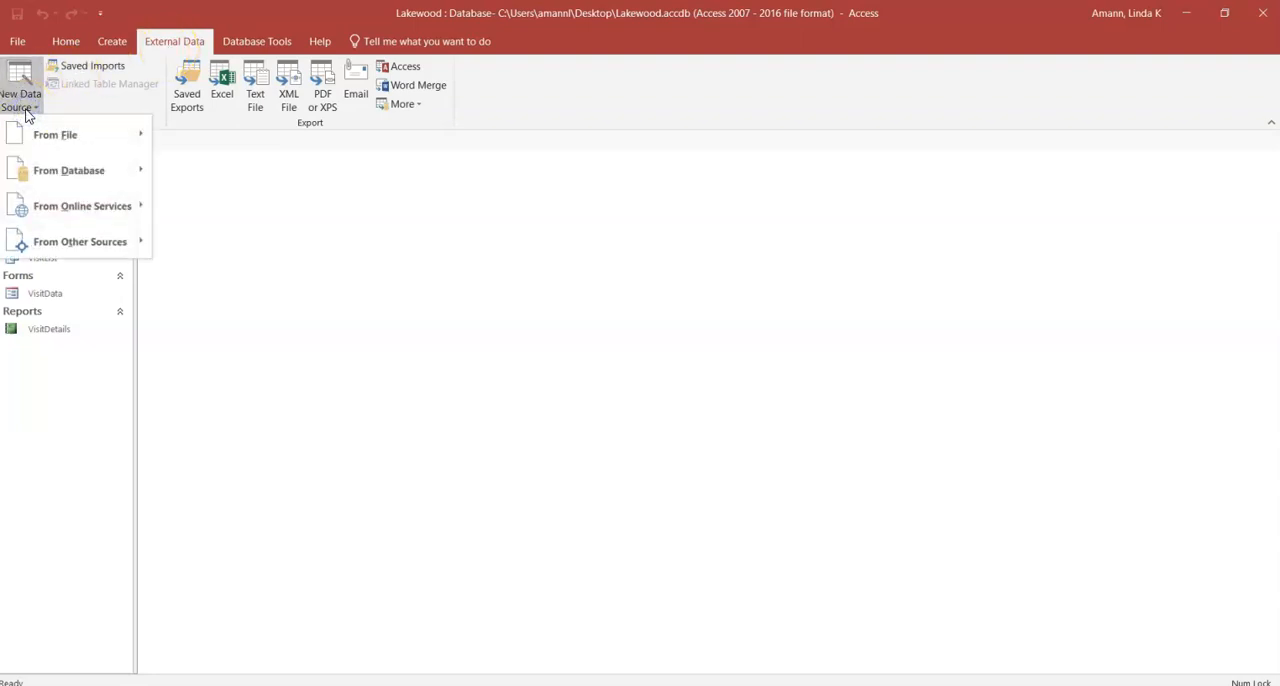
click(50, 170)
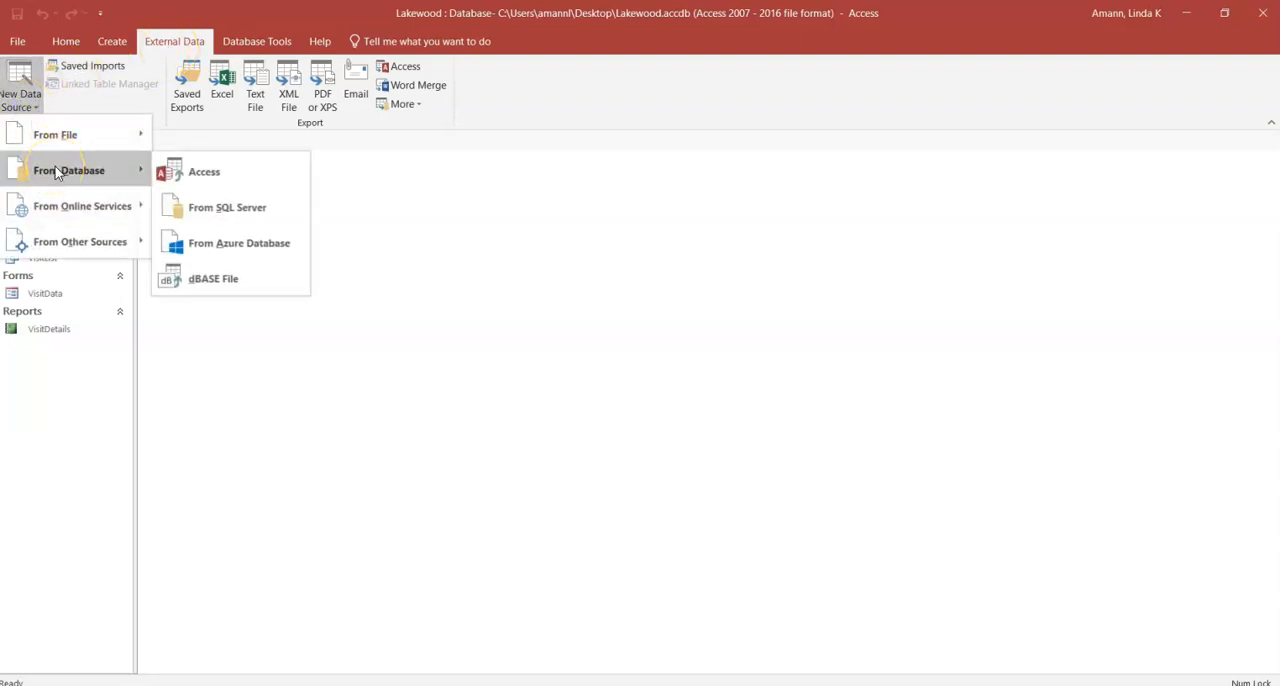
click(240, 176)
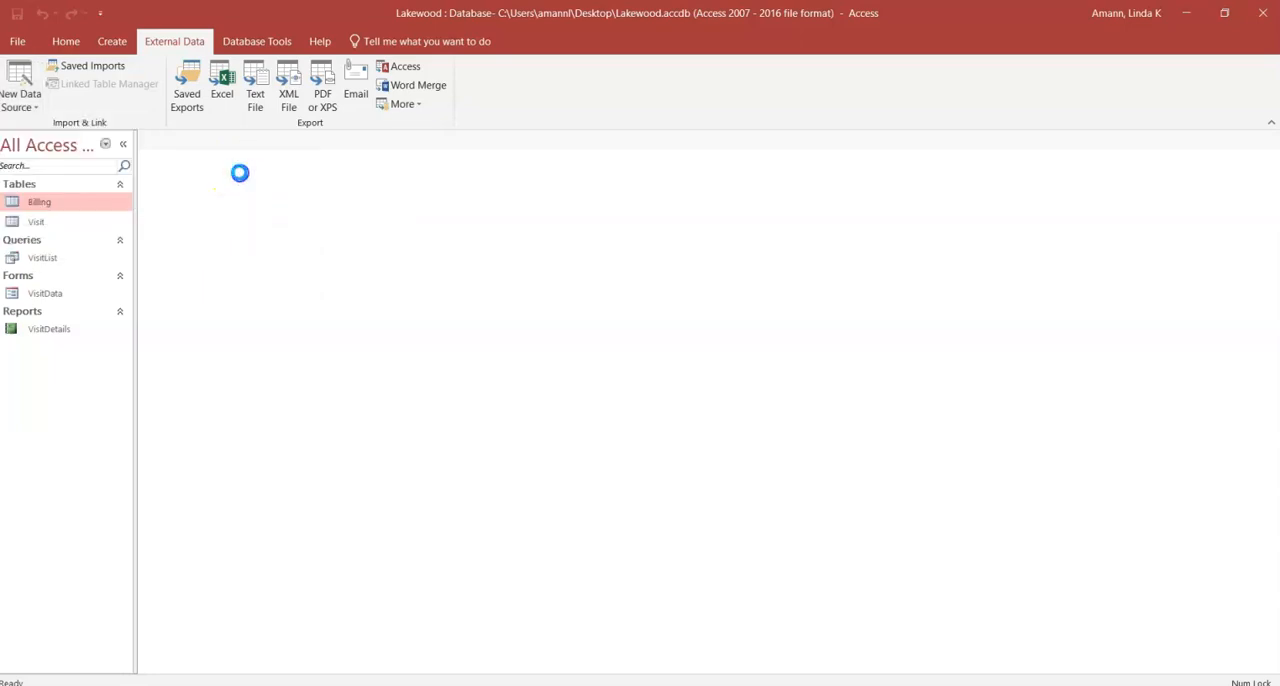
click(888, 243)
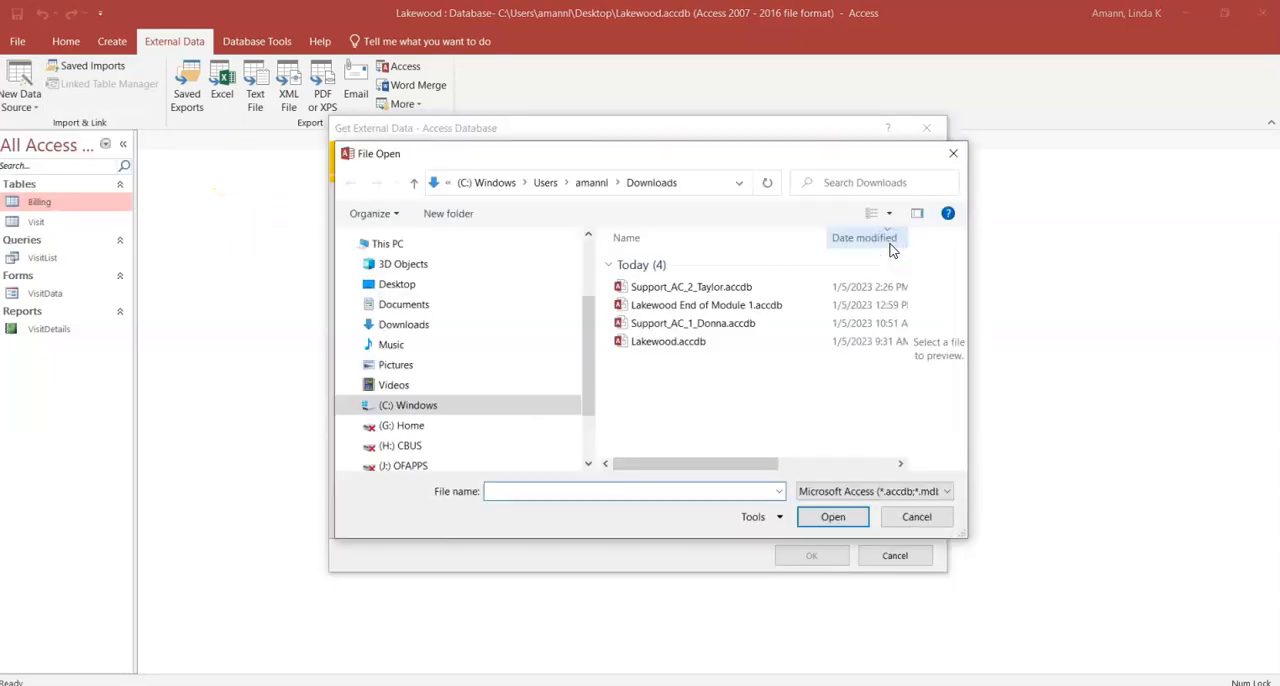
click(697, 287)
click(833, 517)
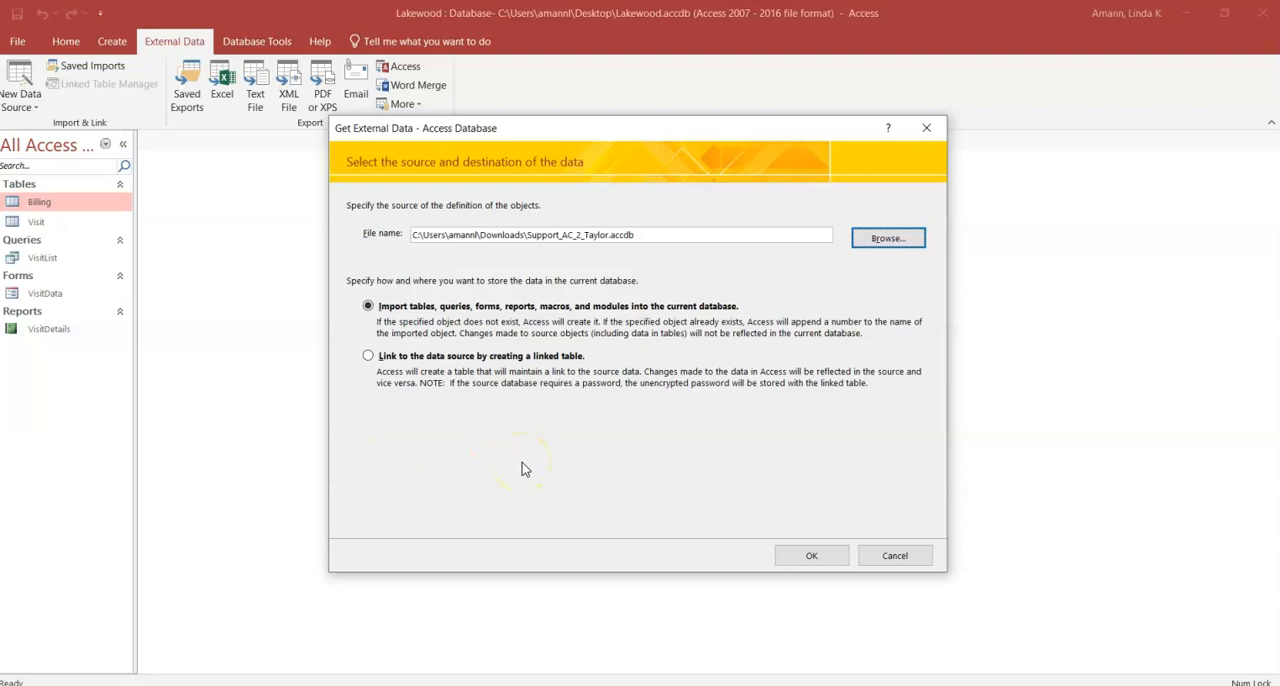
click(811, 555)
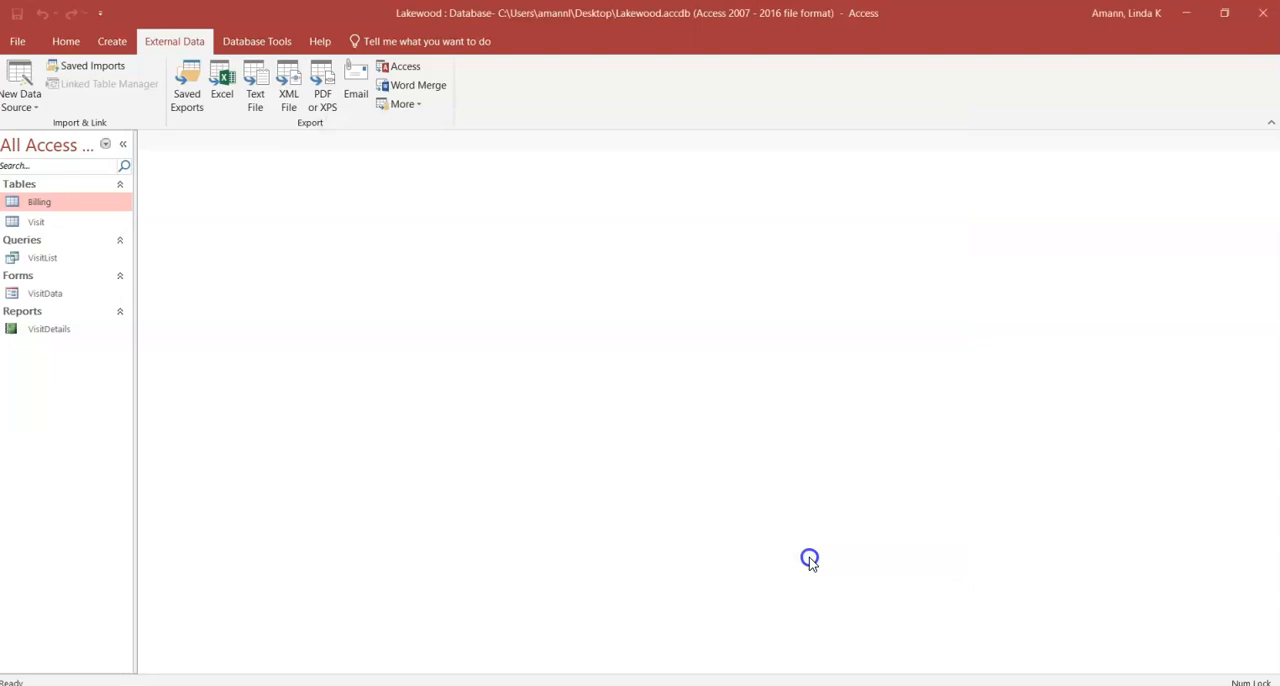
Step: Check which tables, queries, forms, reports, macros and modules the source database offers for import
drag(153, 40, 580, 212)
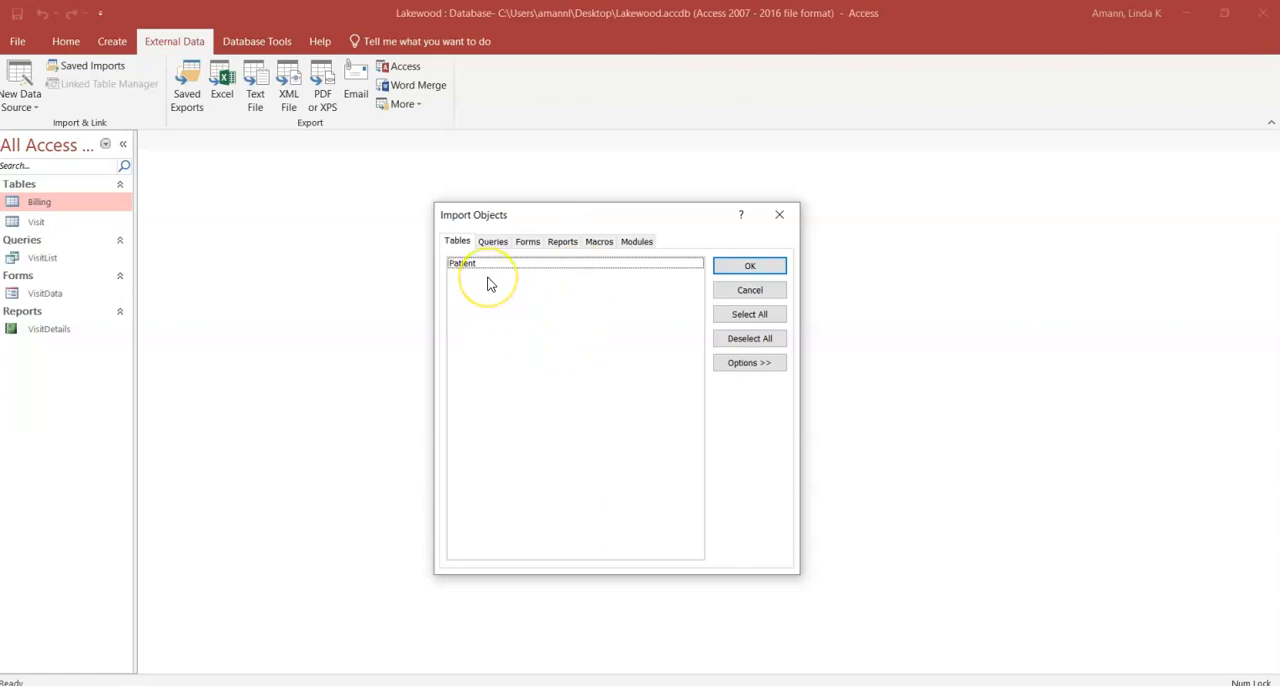
click(494, 242)
click(529, 242)
click(563, 242)
click(597, 242)
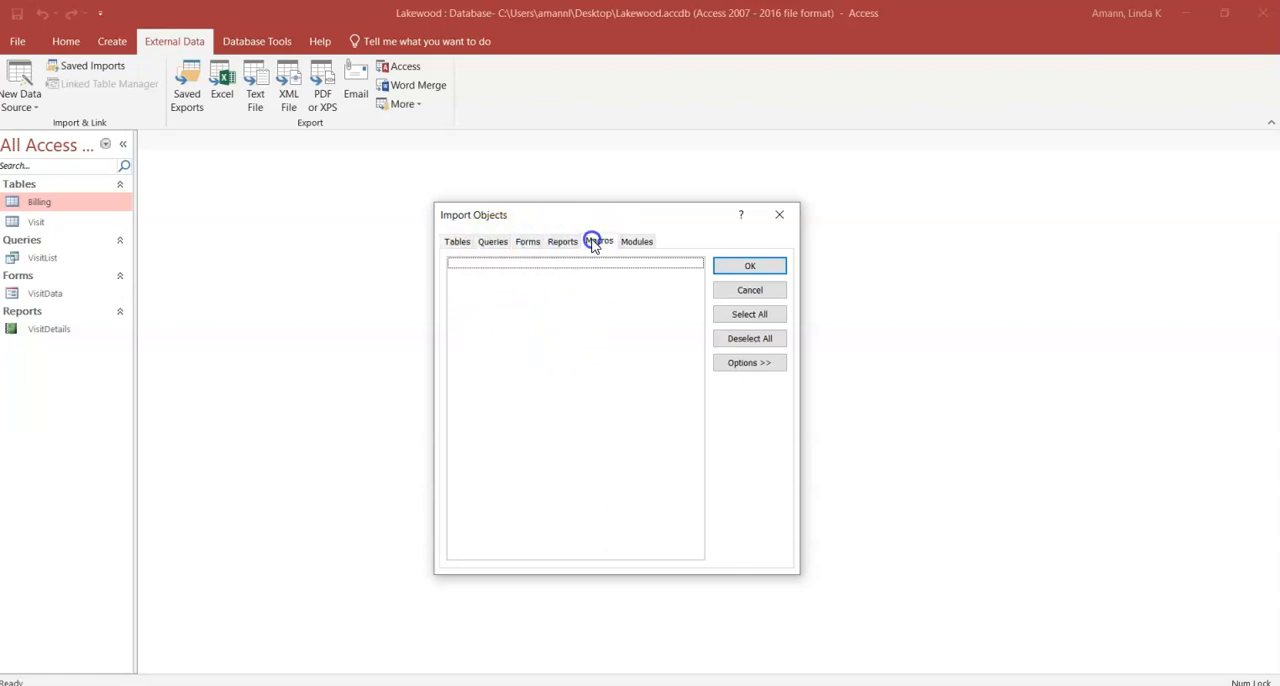
click(628, 243)
click(452, 242)
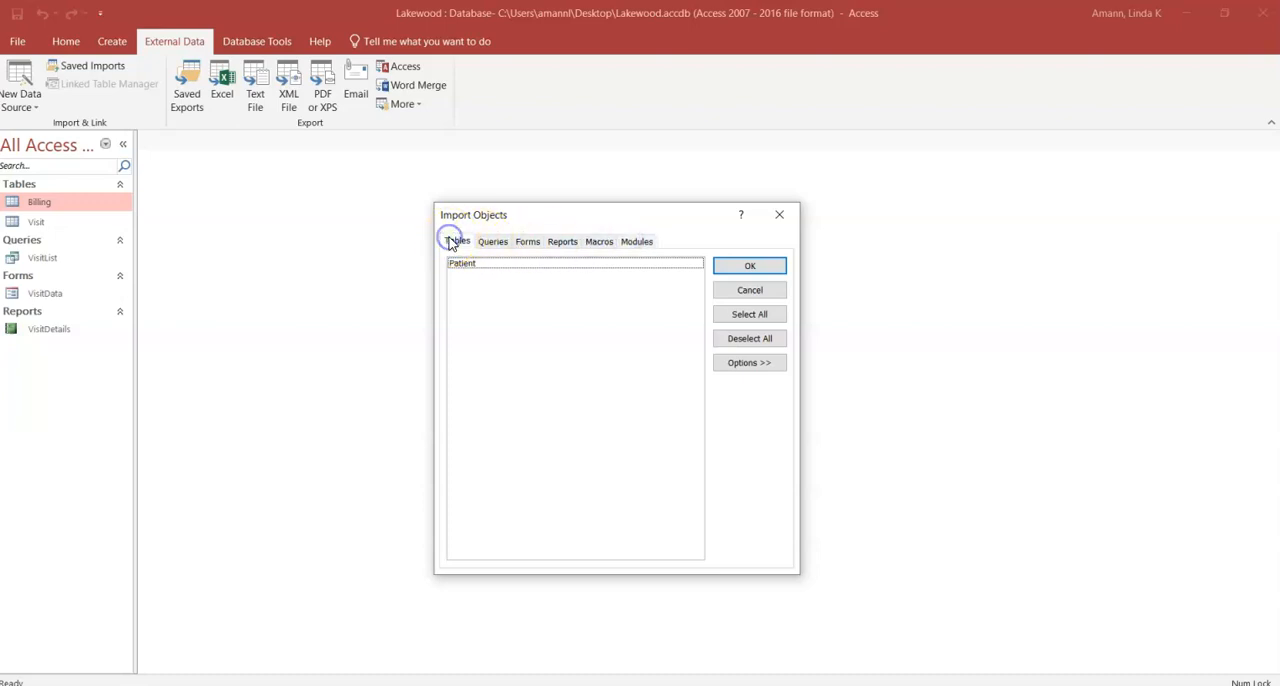
Step: Import the Patient table with the Definition Only option, without saving the import steps
click(484, 264)
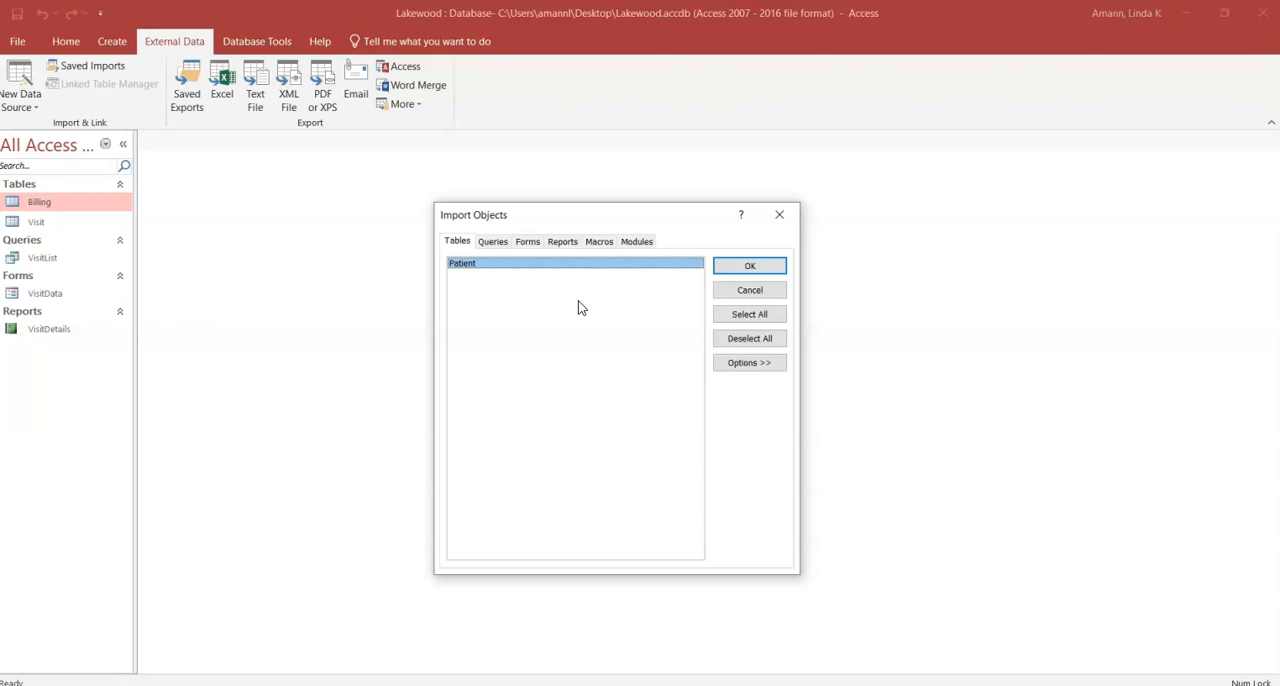
click(748, 362)
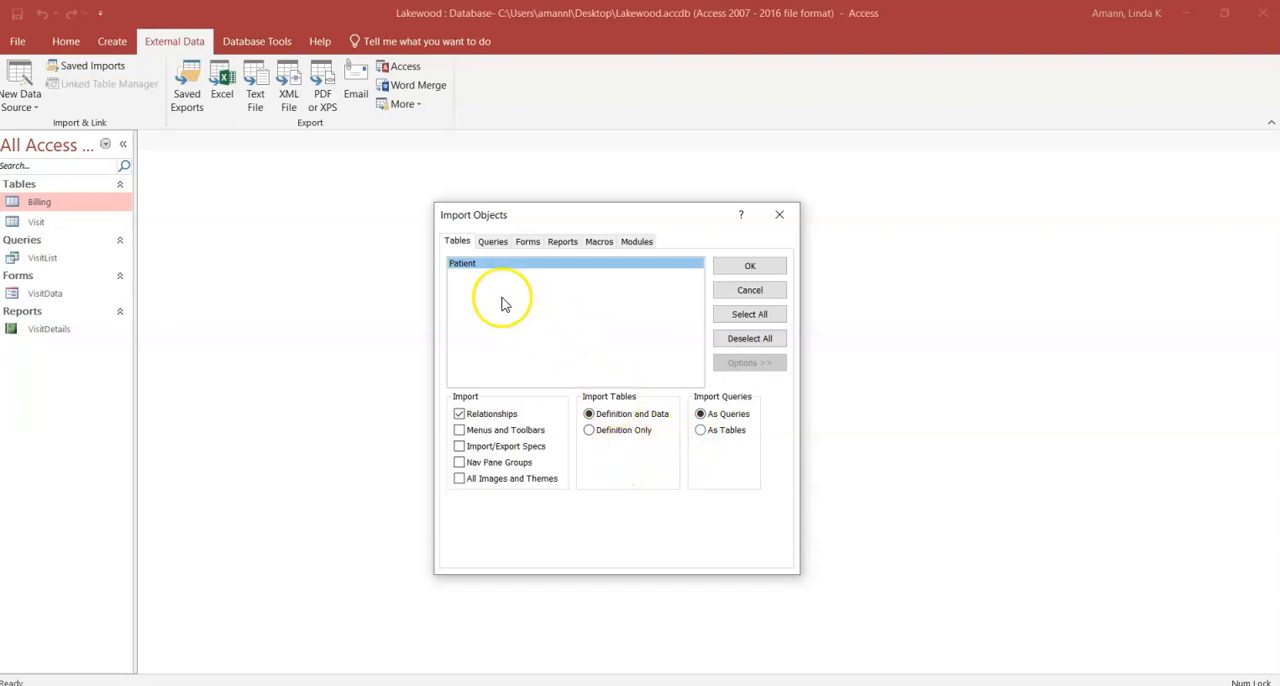
click(589, 430)
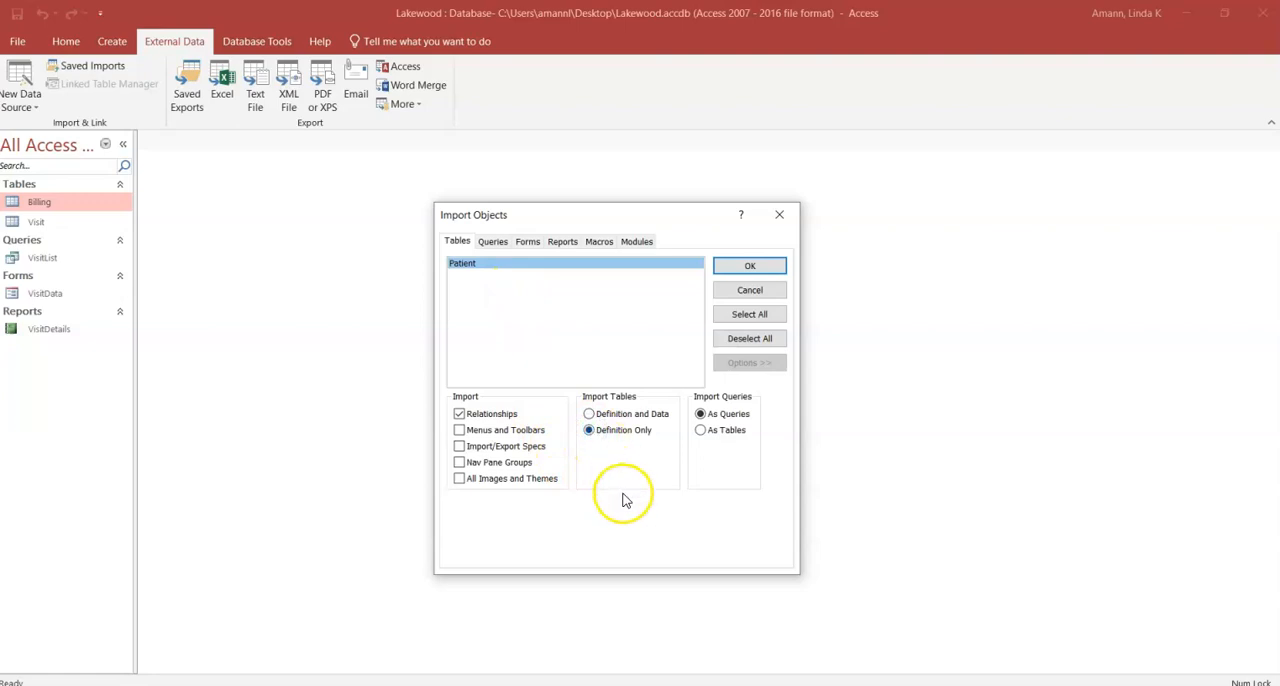
click(750, 268)
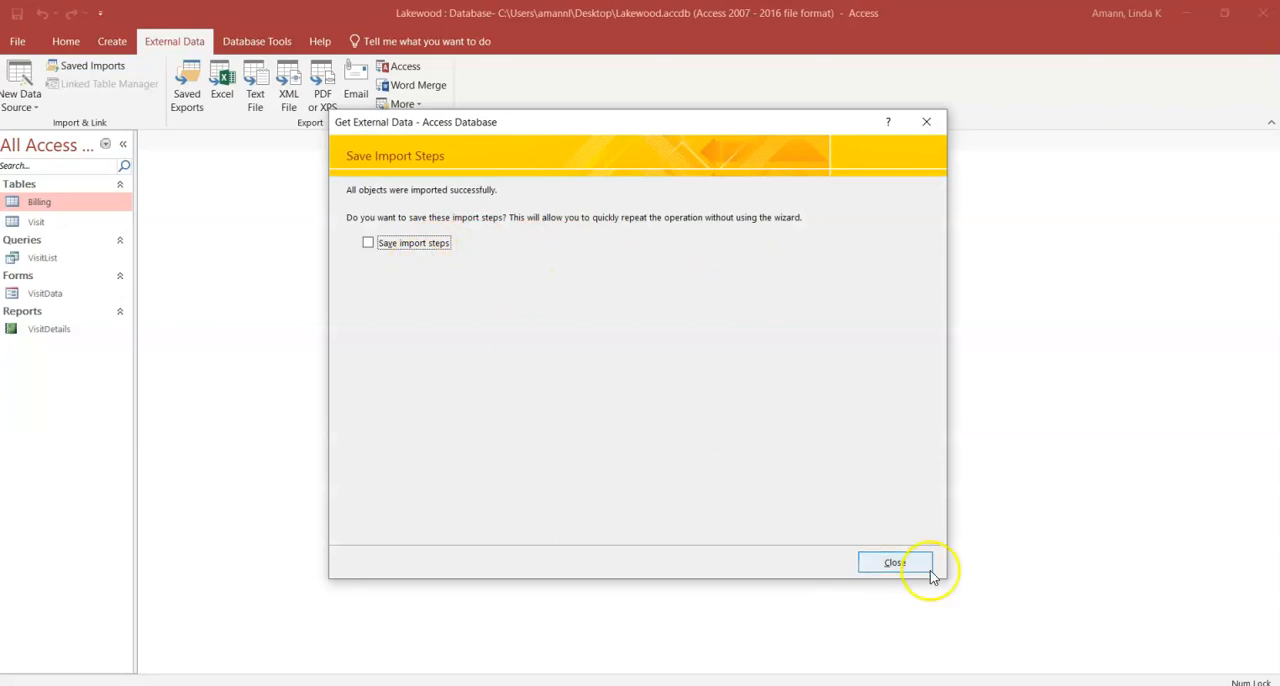
click(894, 562)
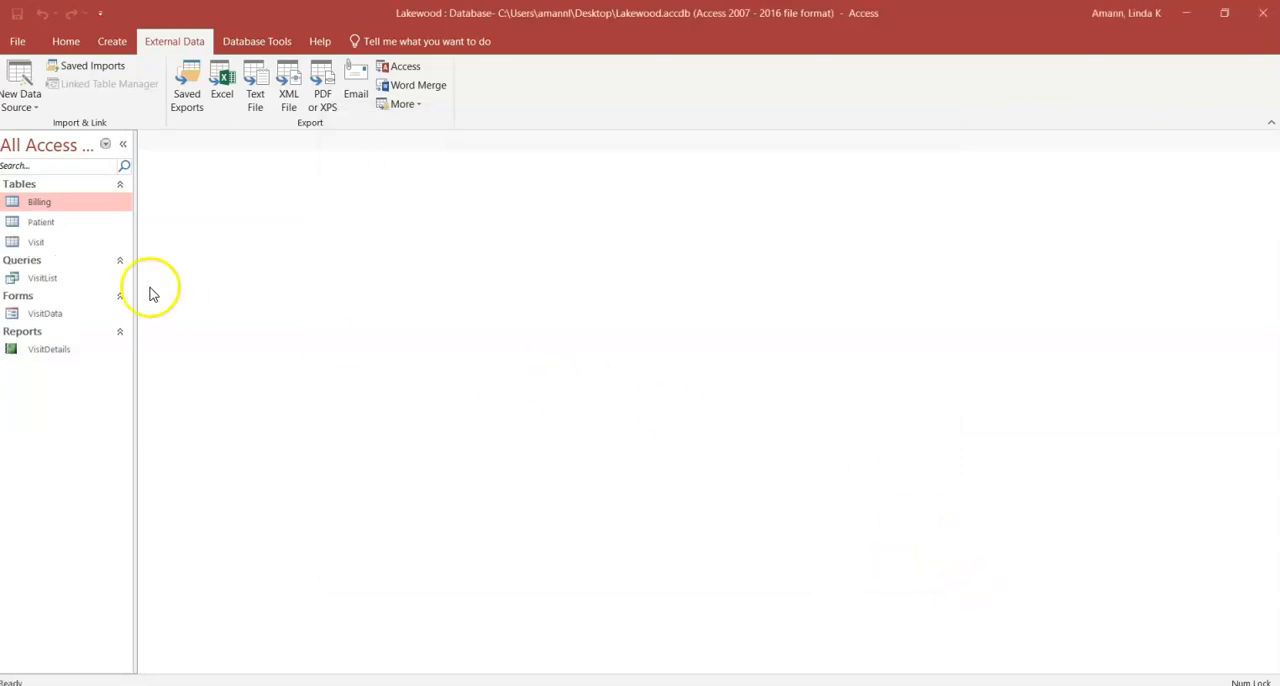
Step: Open the imported Patient table, review its fields and data types in Design view, and return to Datasheet view
double_click(42, 229)
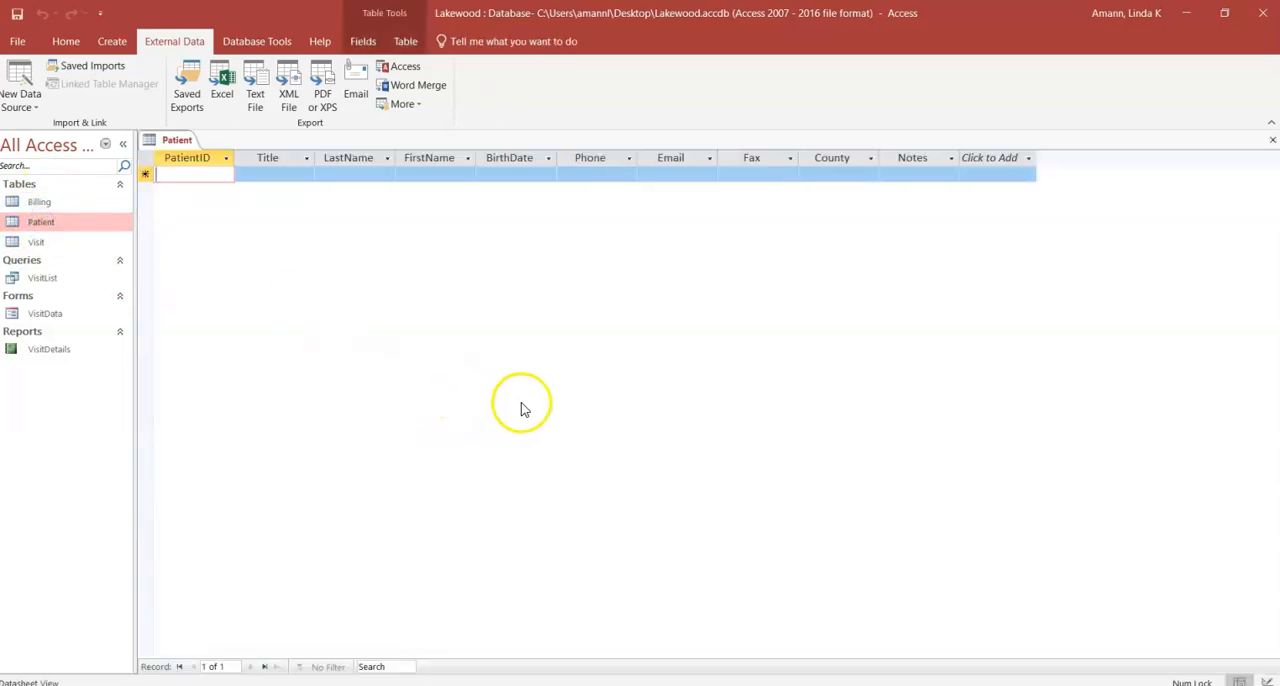
click(66, 42)
click(13, 86)
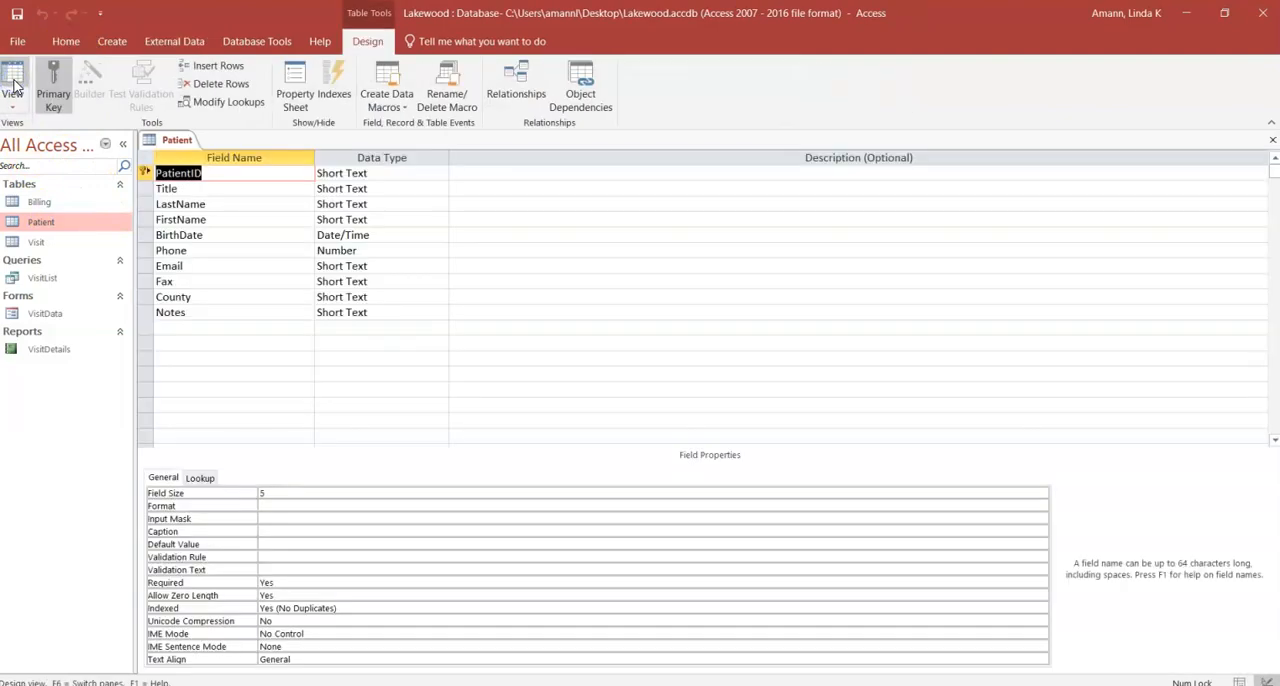
click(13, 86)
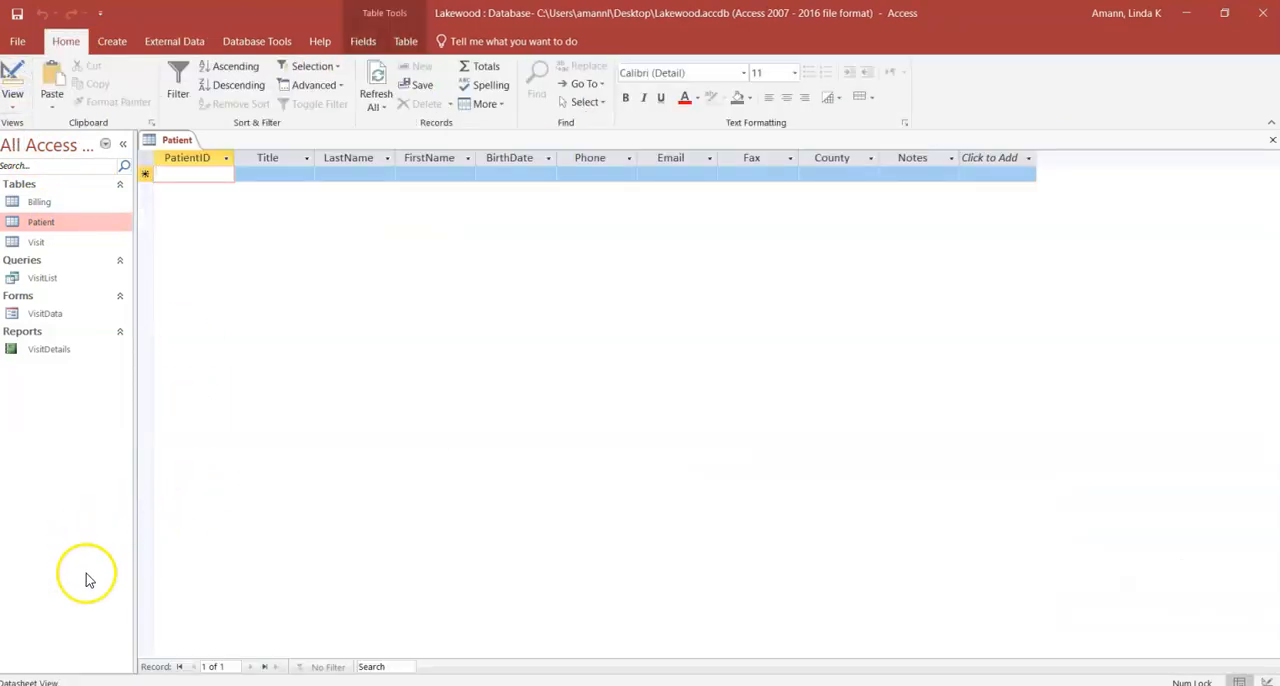